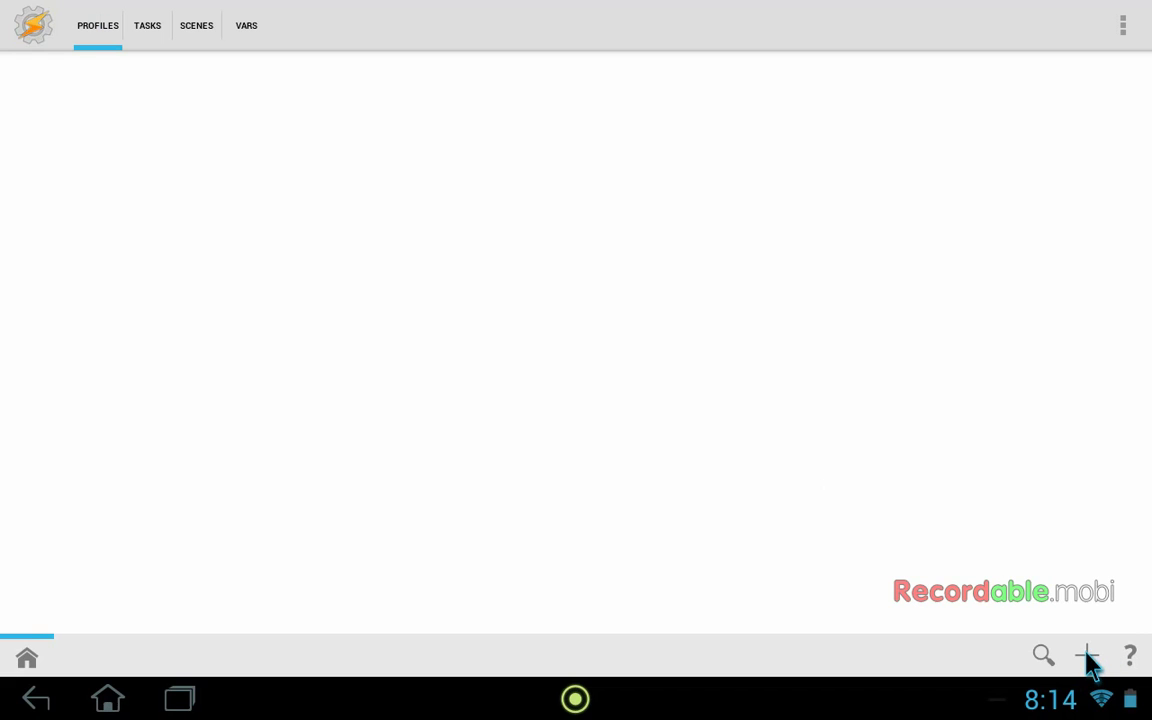
Create a profile triggered by the AutoVoice Recognized plugin state, keeping its default configuration and saving it to the profile list
{"action": "left_click", "coordinate": [1088, 658]}
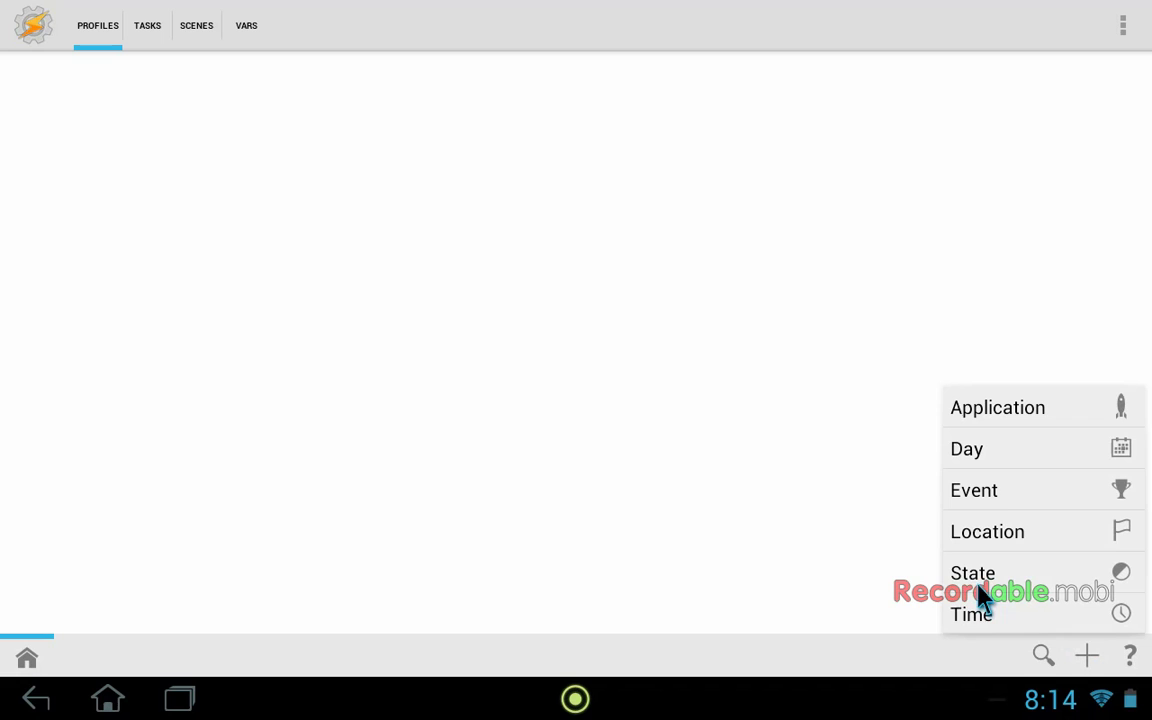
{"action": "left_click", "coordinate": [1031, 577]}
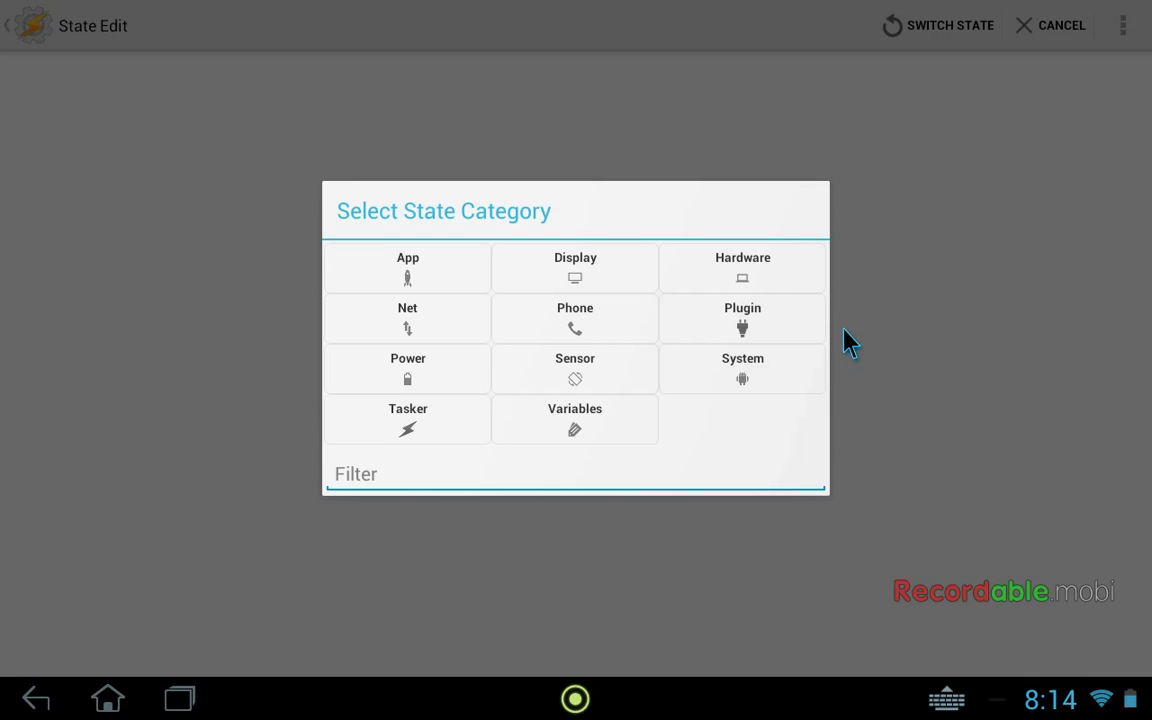
{"action": "left_click", "coordinate": [785, 325]}
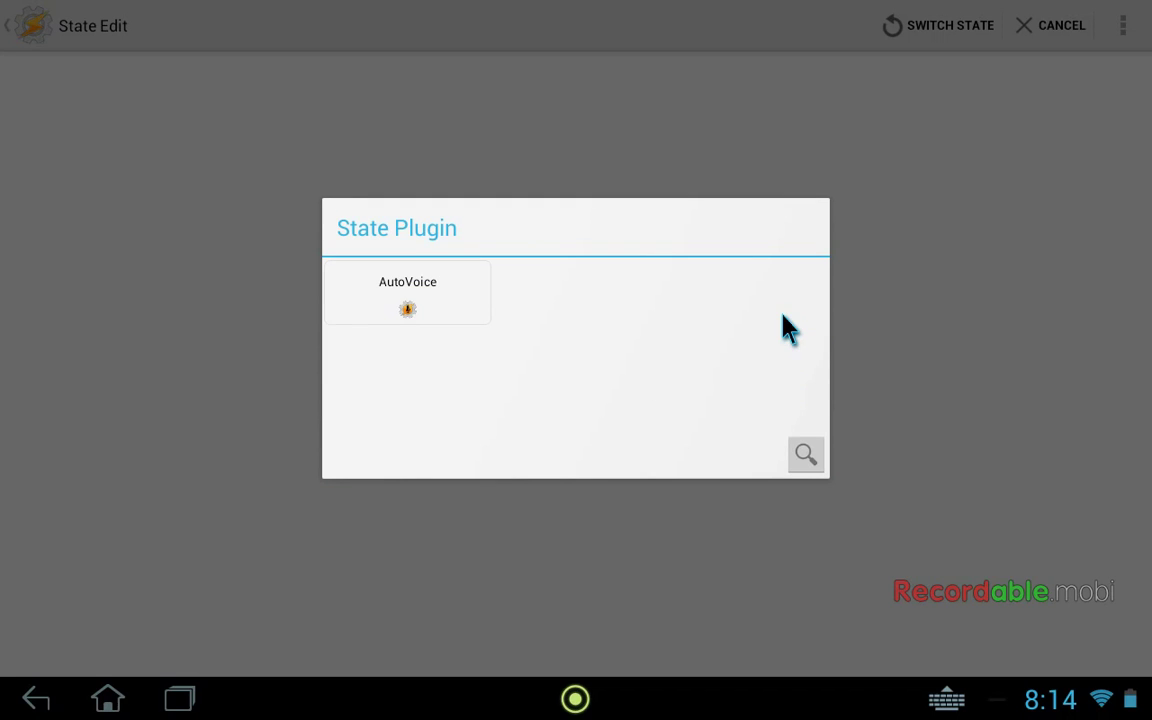
{"action": "left_click", "coordinate": [438, 284]}
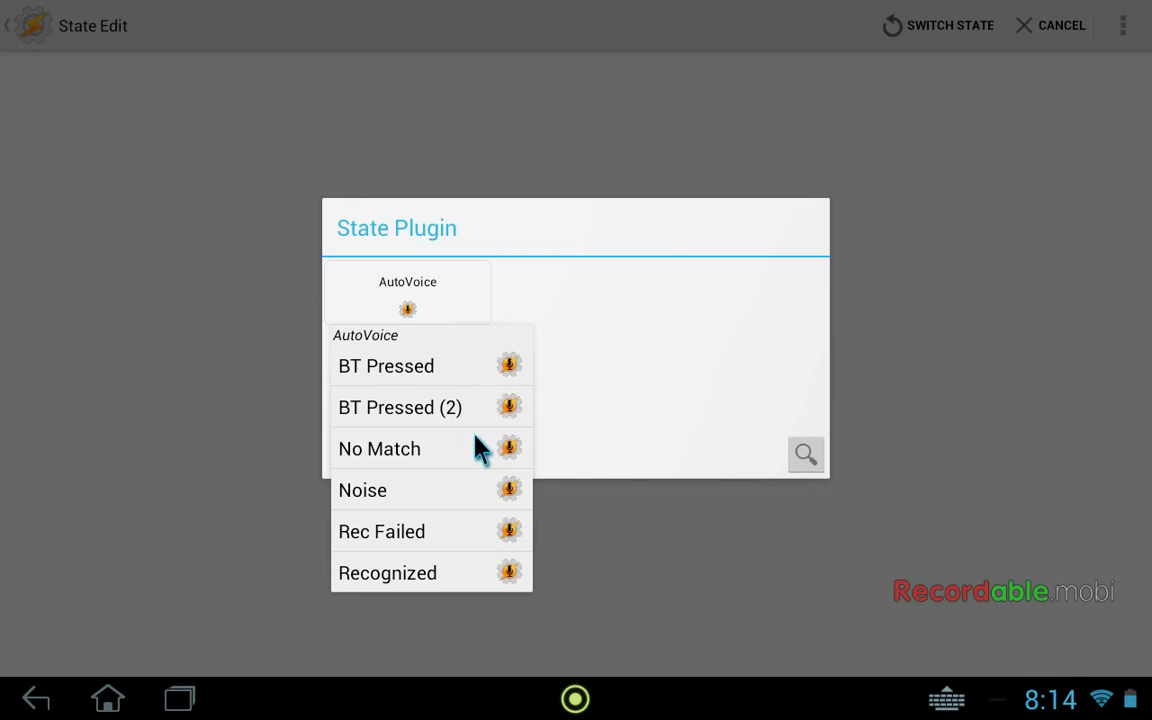
{"action": "left_click", "coordinate": [463, 576]}
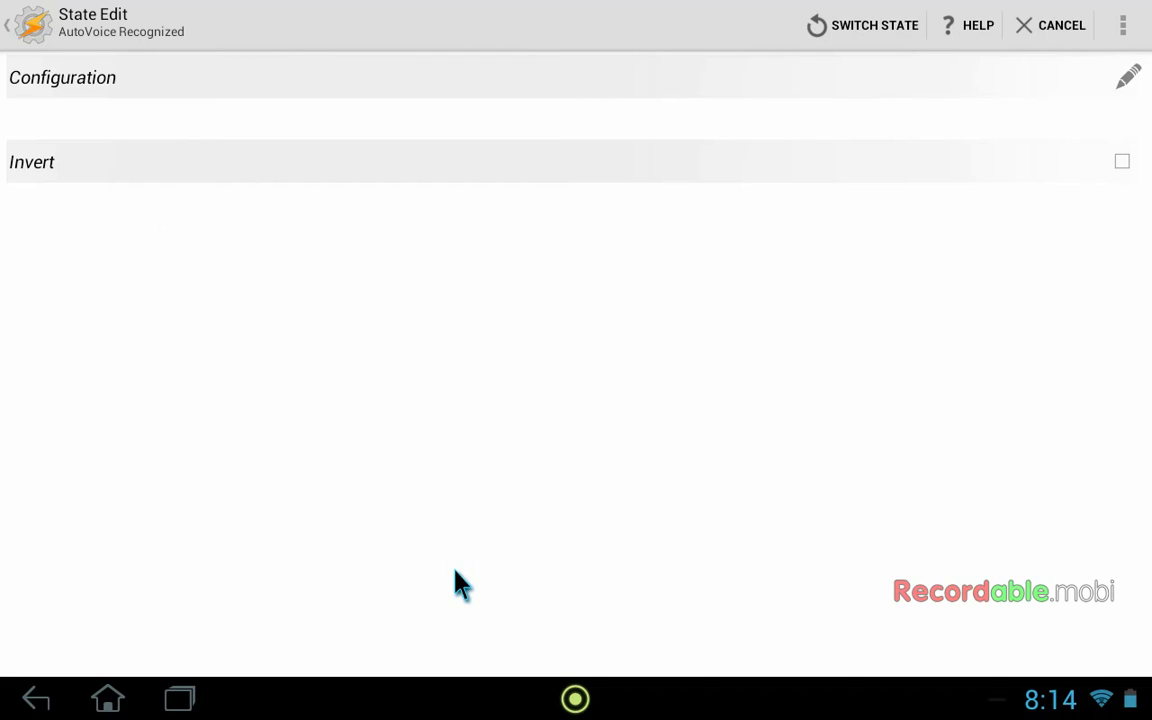
{"action": "left_click", "coordinate": [1125, 80]}
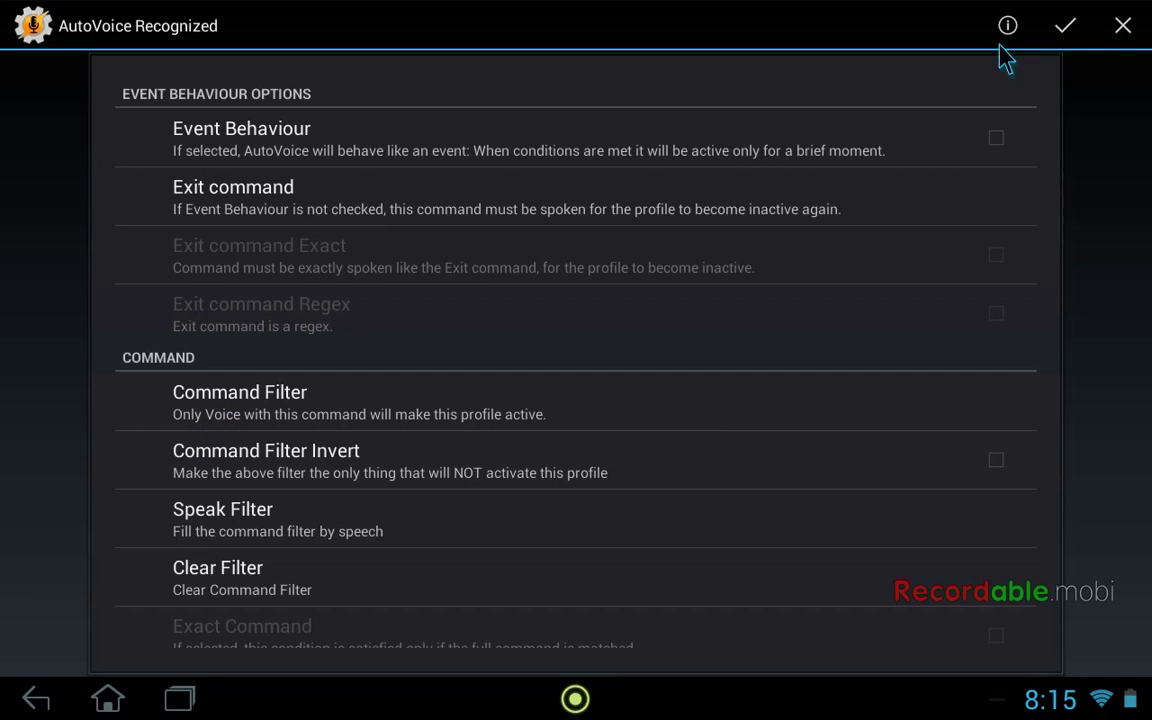
{"action": "left_click", "coordinate": [1066, 28]}
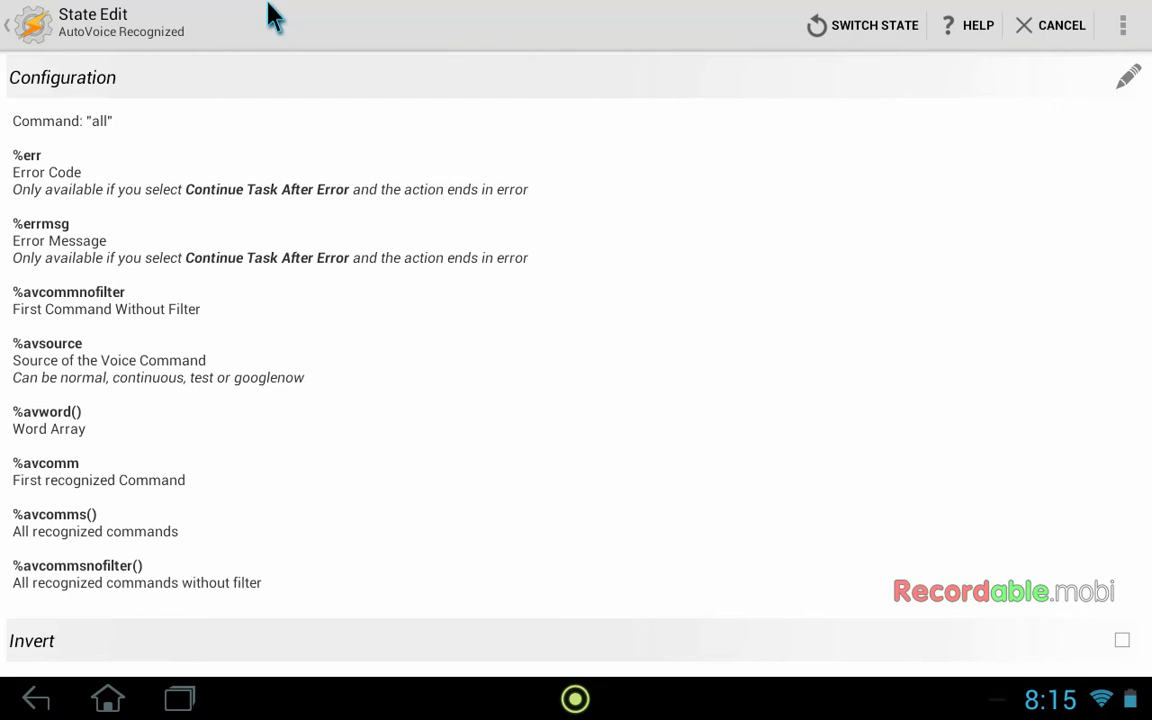
{"action": "left_click", "coordinate": [12, 32]}
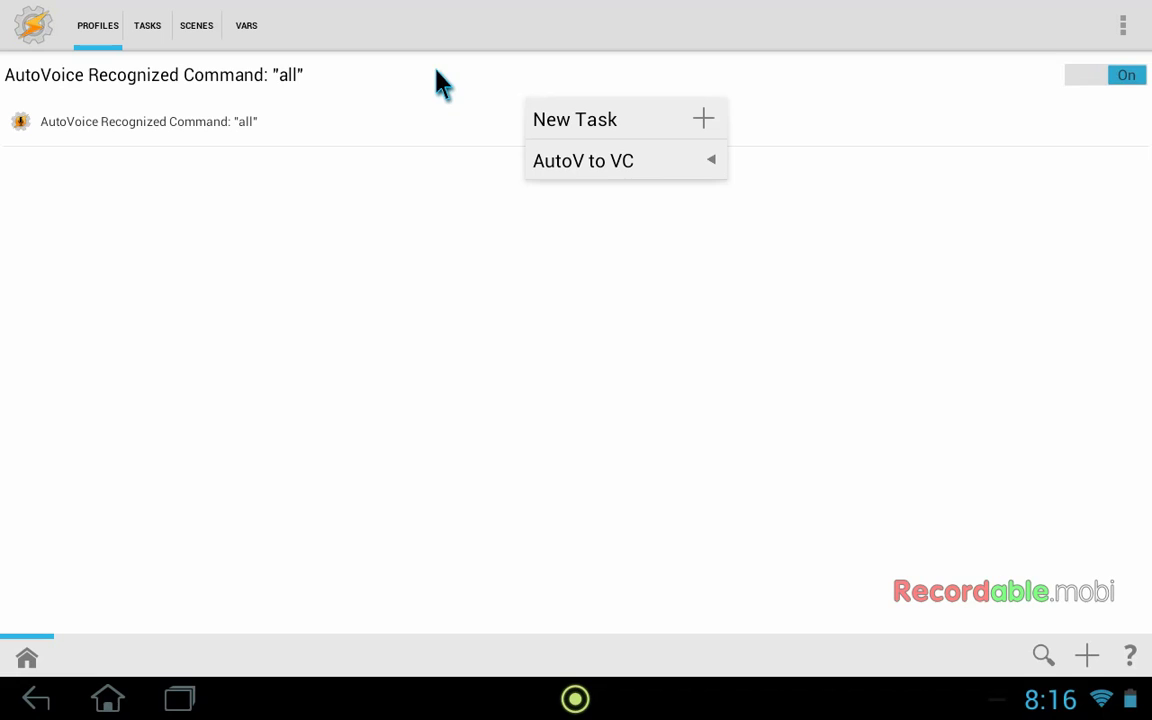
Create a new task named av2vc for the AutoVoice Recognized profile
{"action": "left_click", "coordinate": [607, 120]}
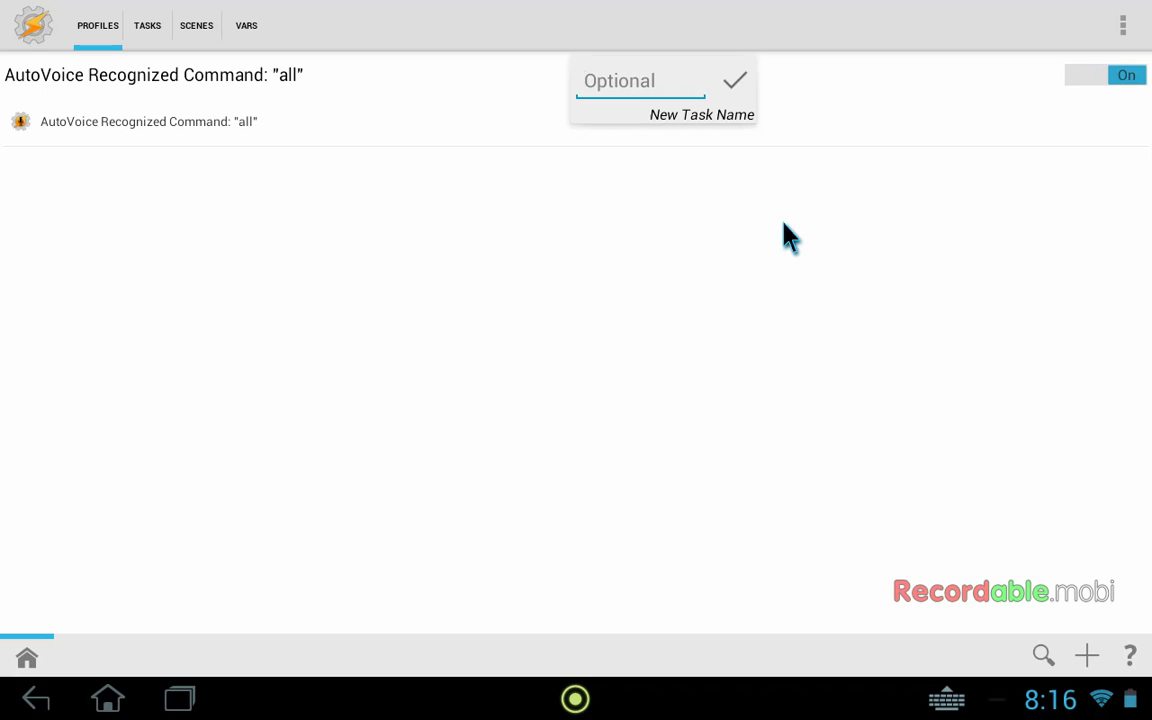
{"action": "type", "text": "av2vc"}
{"action": "left_click", "coordinate": [734, 82]}
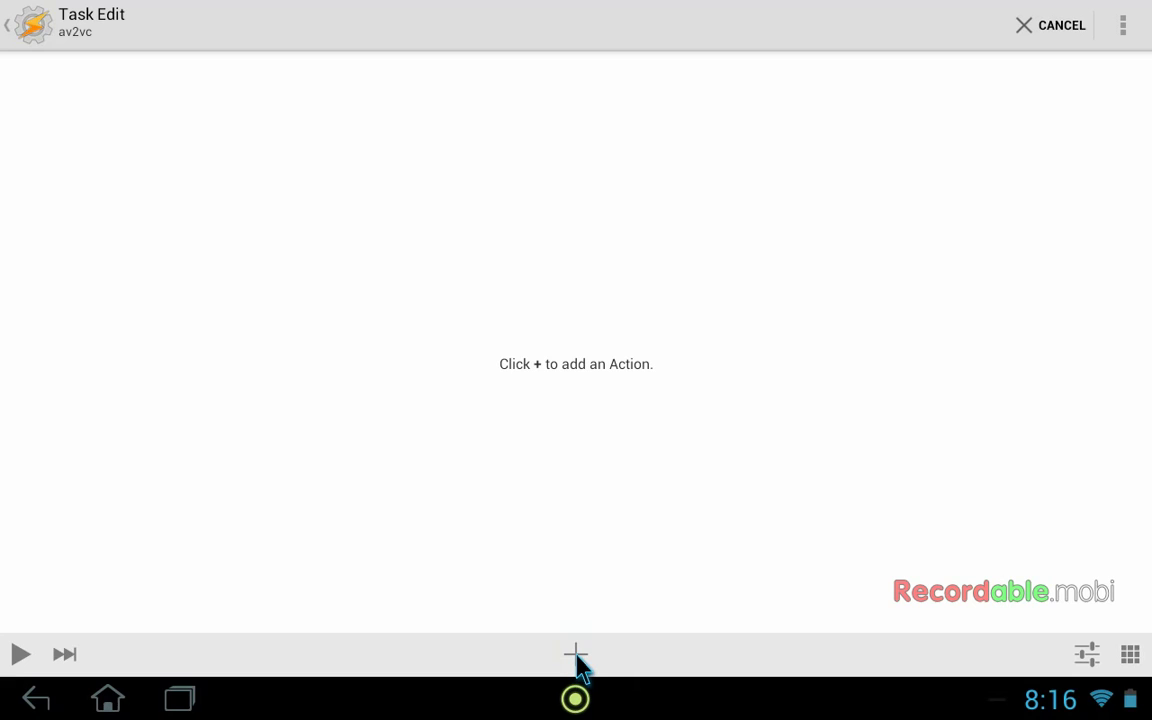
Add a UDP Sender plugin action to the av2vc task and open its configuration
{"action": "left_click", "coordinate": [576, 656]}
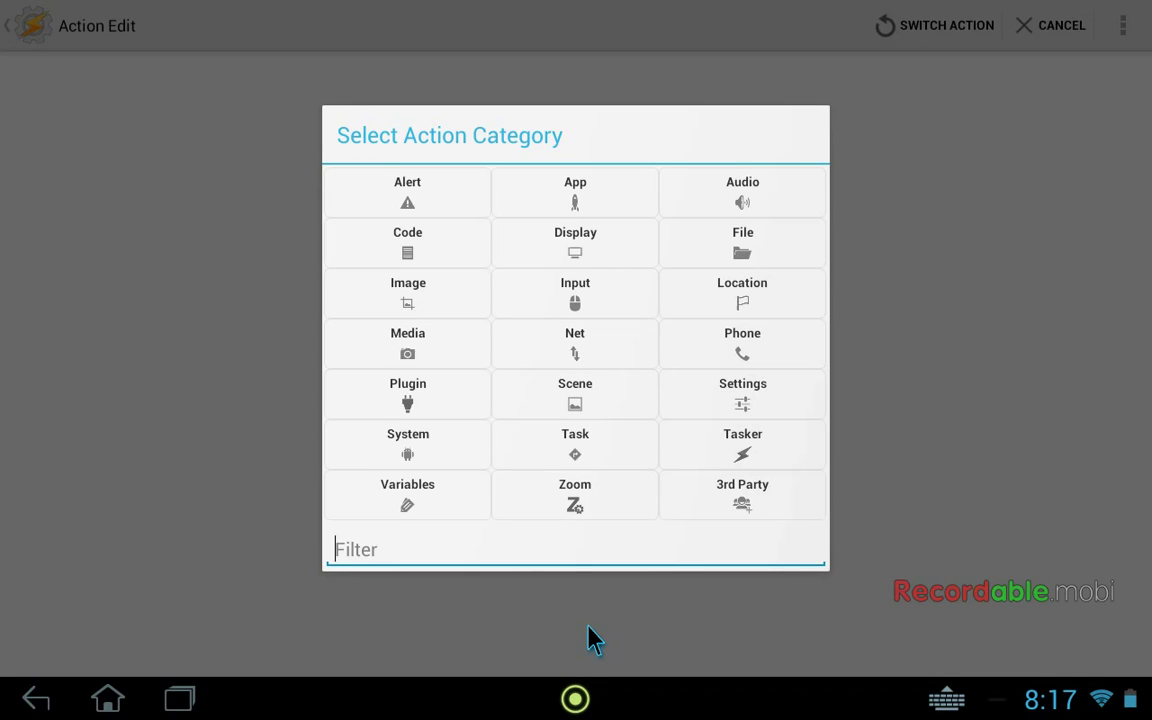
{"action": "left_click", "coordinate": [424, 402]}
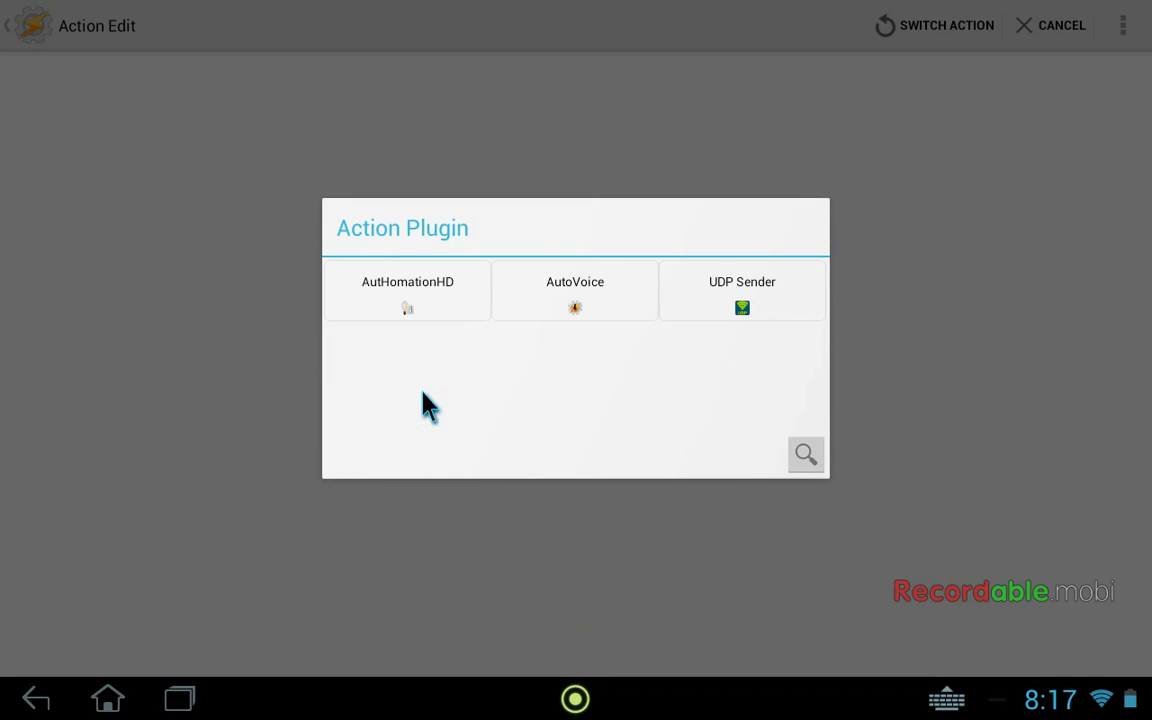
{"action": "left_click", "coordinate": [750, 300]}
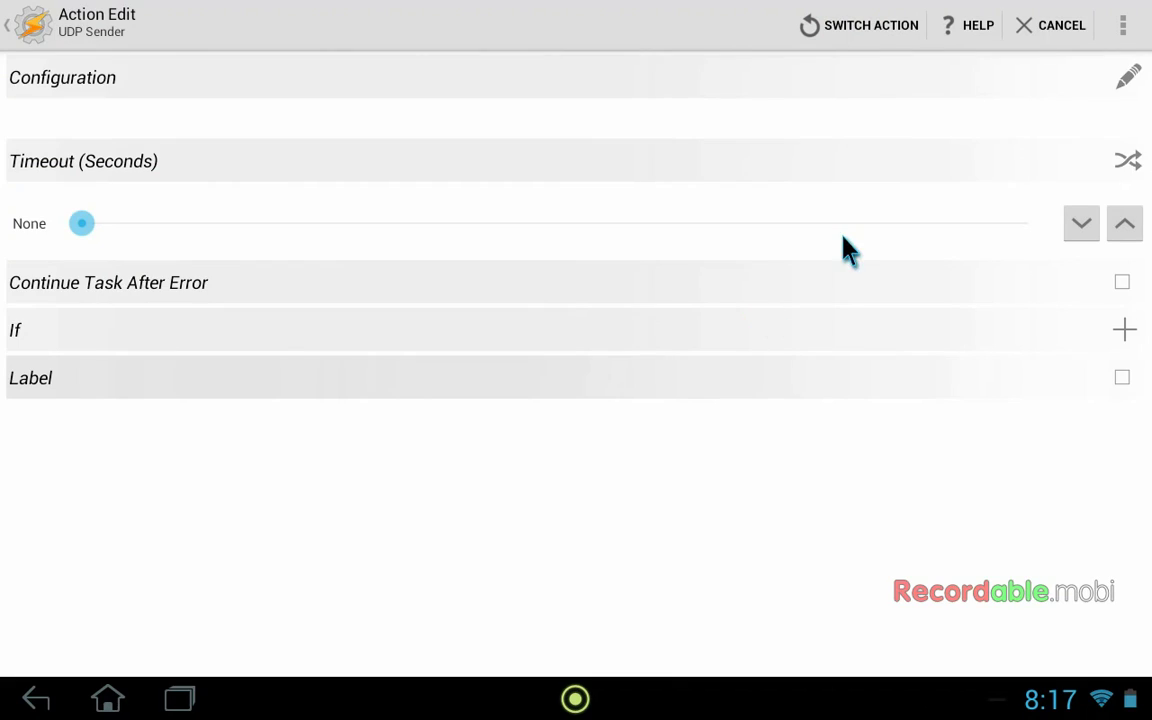
{"action": "left_click", "coordinate": [1126, 88]}
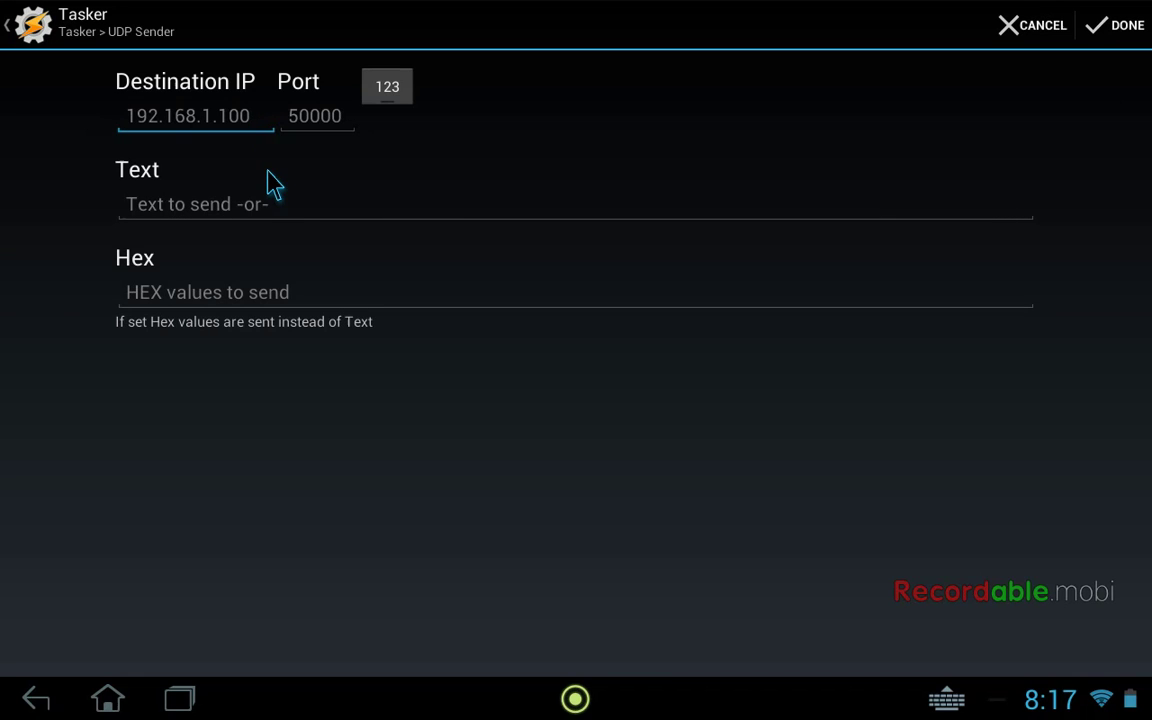
Set the UDP Sender's destination IP to 255.255.255.255 and its port to 33000
{"action": "type", "text": "255."}
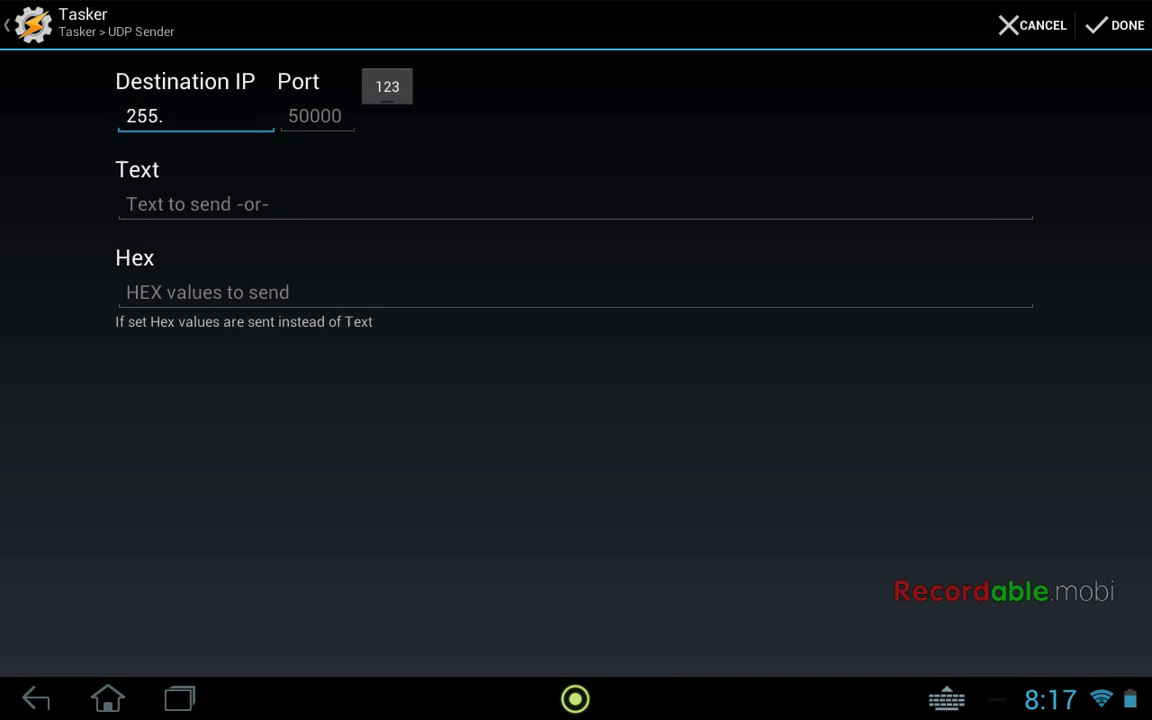
{"action": "type", "text": "255.255."}
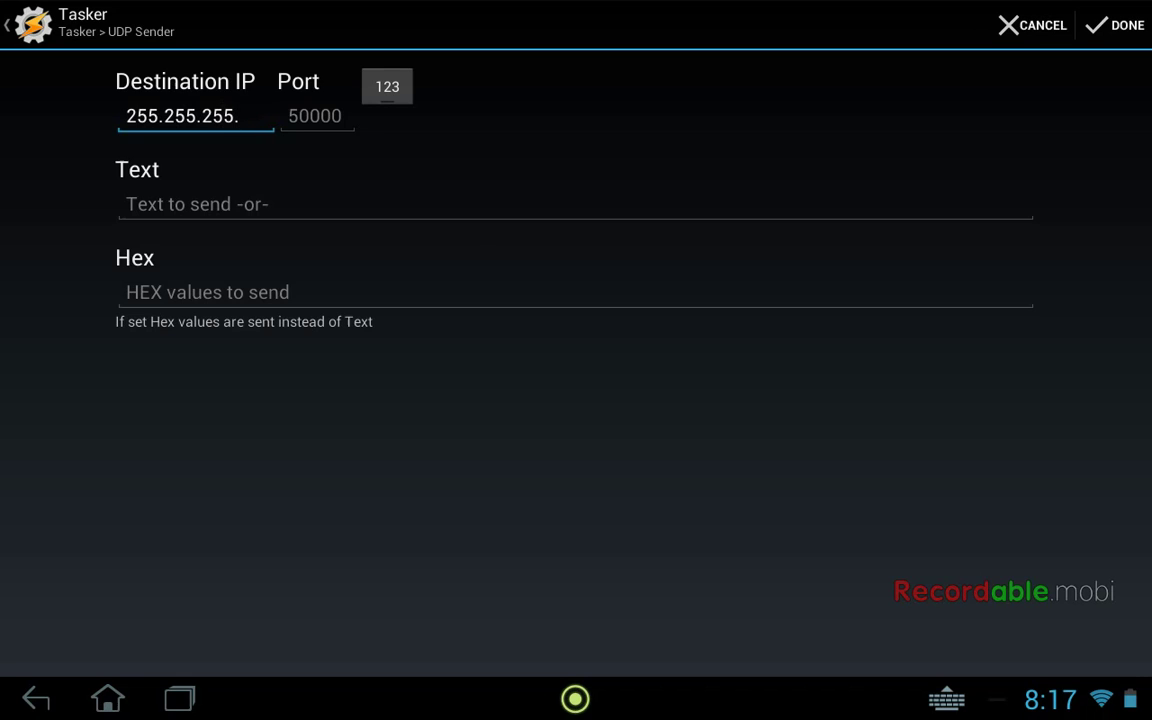
{"action": "type", "text": "255"}
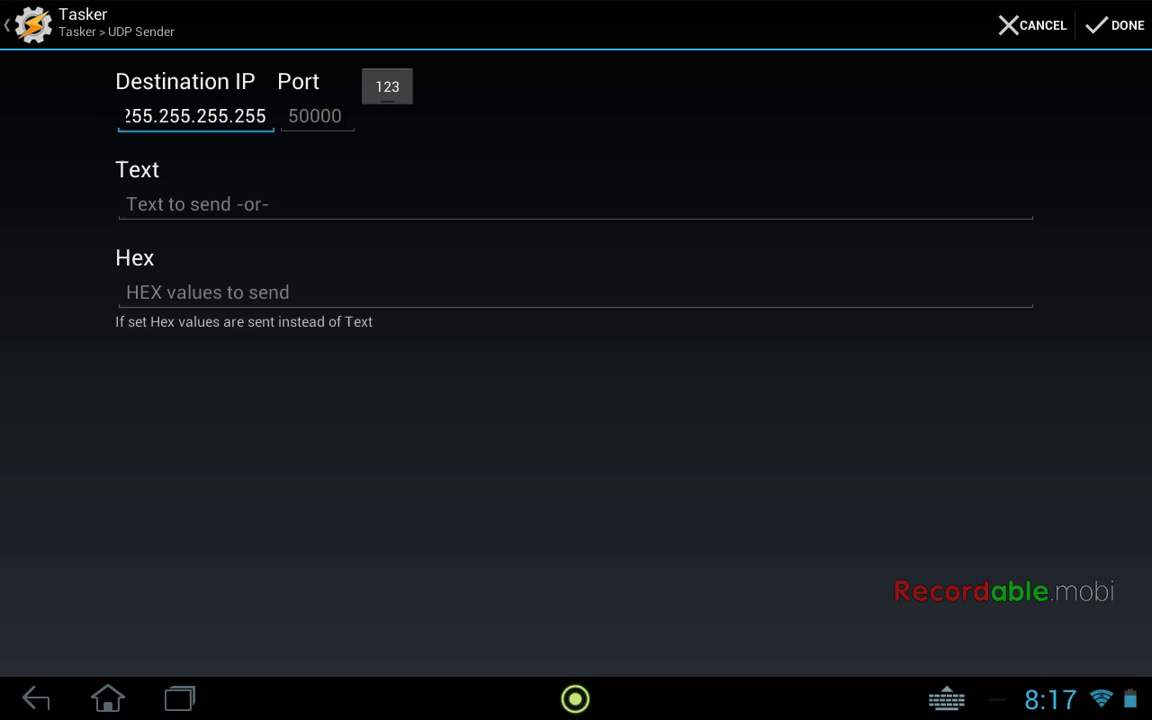
{"action": "left_click", "coordinate": [320, 118]}
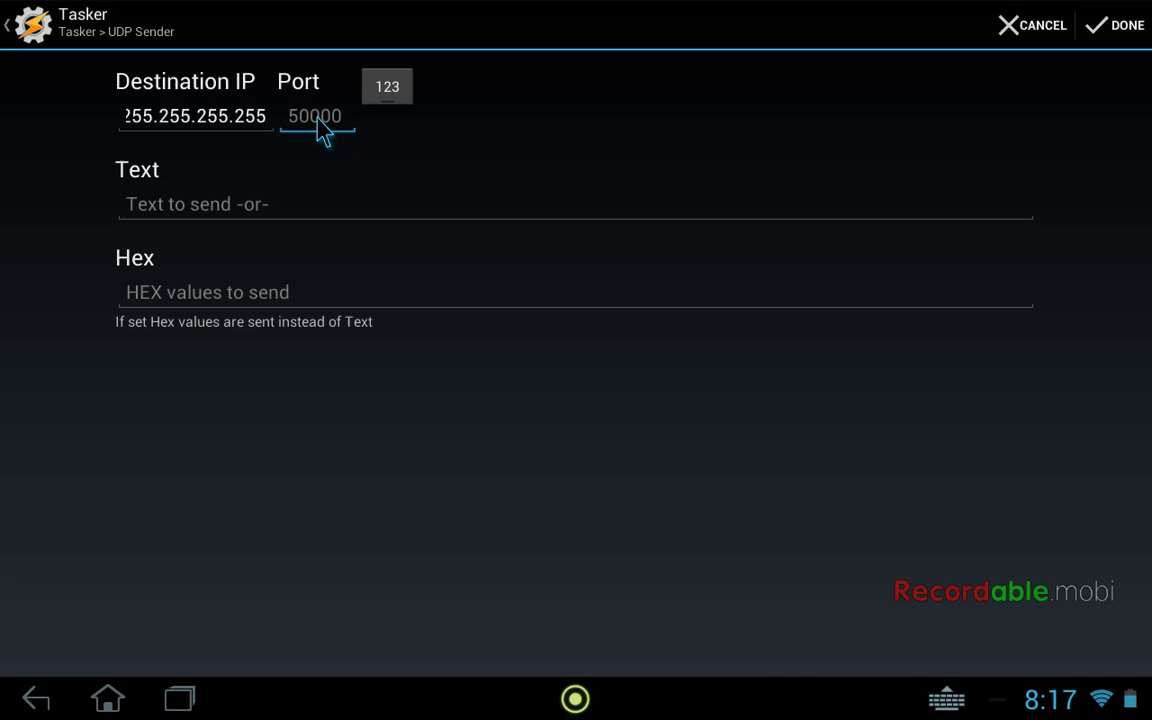
{"action": "type", "text": "3300"}
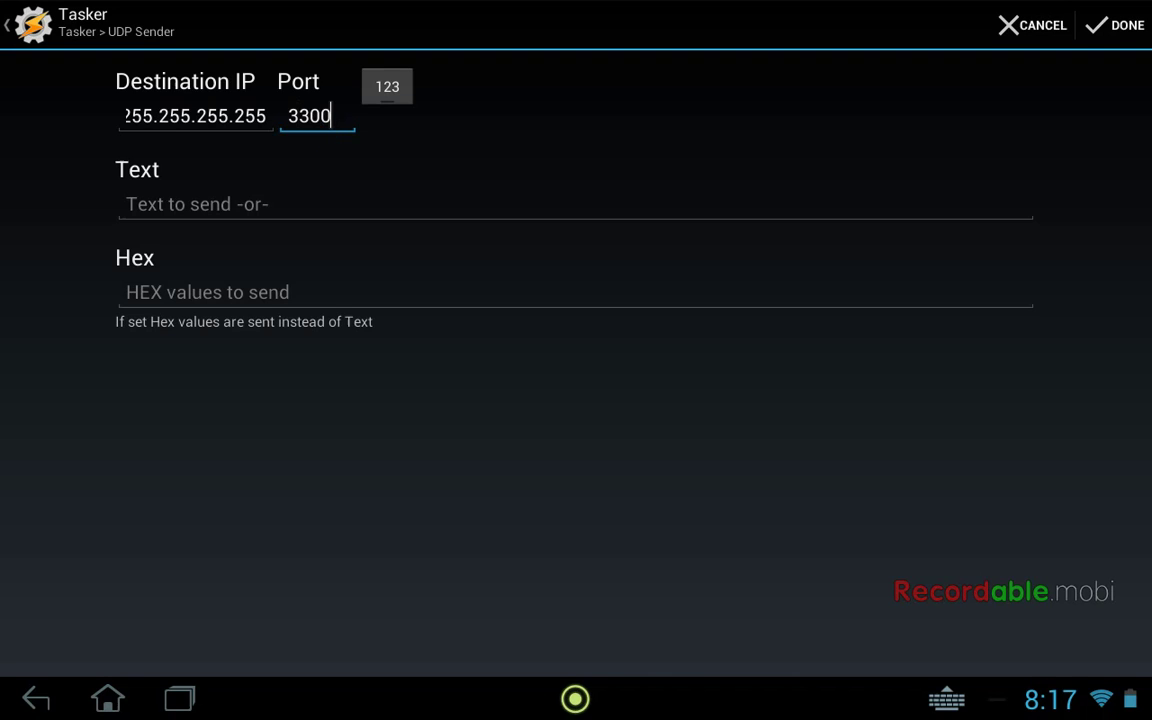
{"action": "type", "text": "0"}
Enter vc.tellvox&&%avcommnofilter as the text to send
{"action": "left_click", "coordinate": [226, 222]}
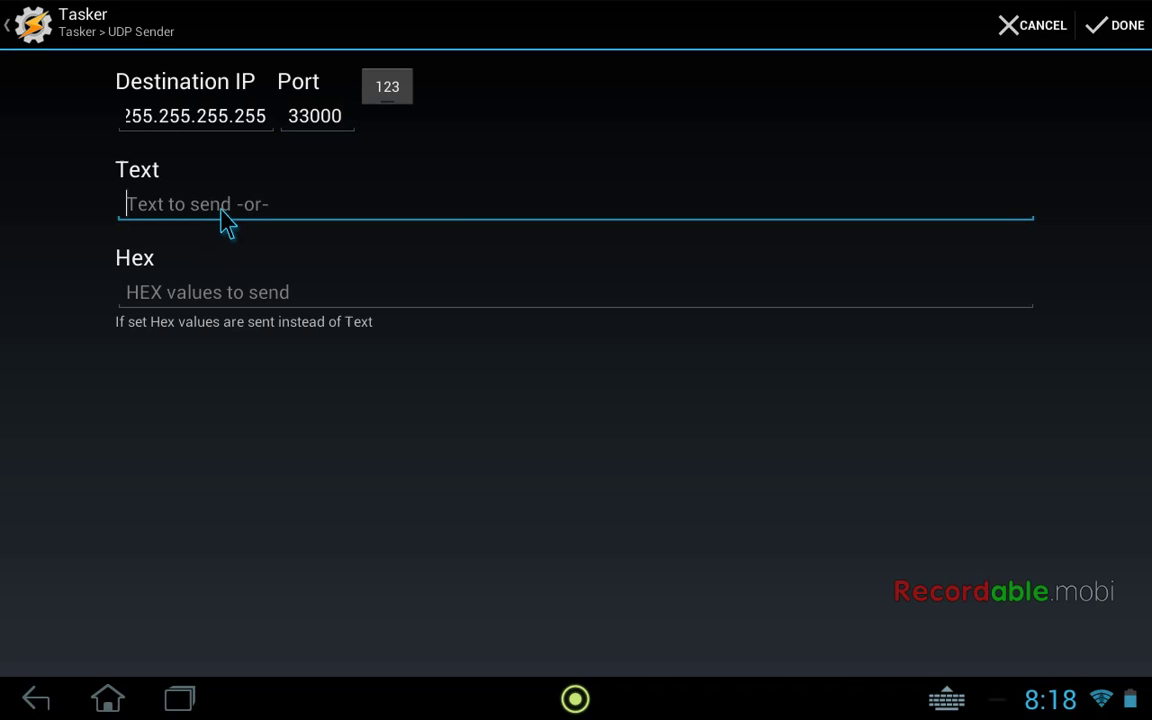
{"action": "type", "text": "v"}
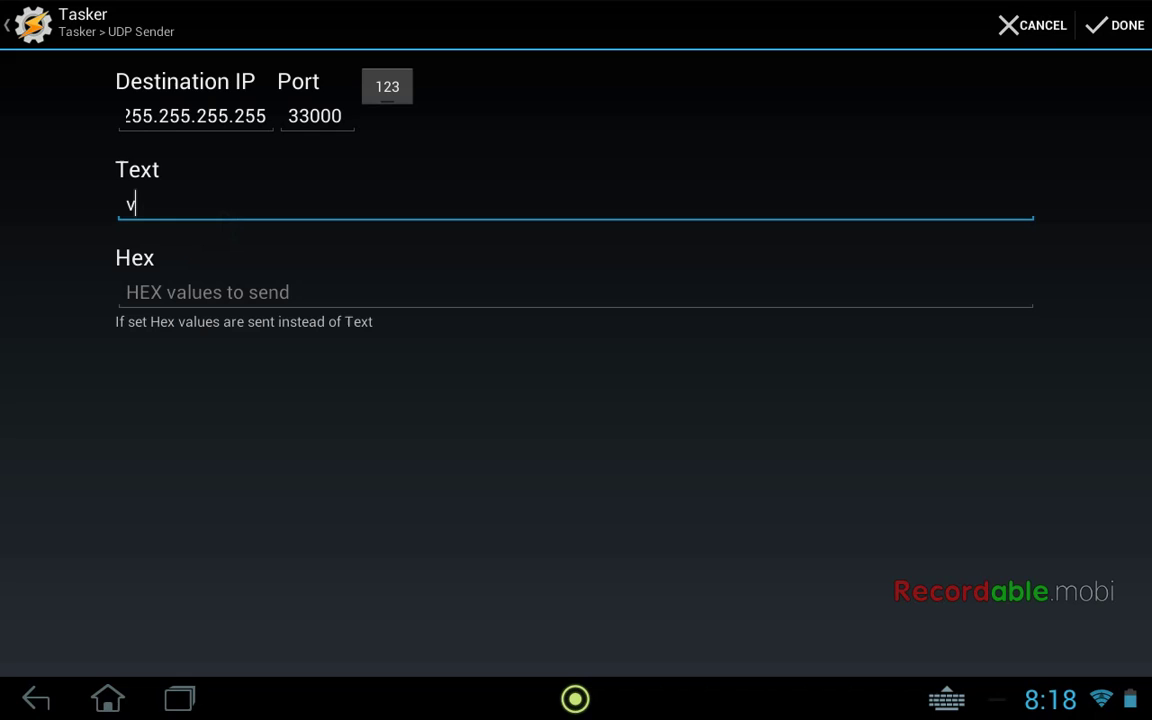
{"action": "type", "text": "c.tellvox"}
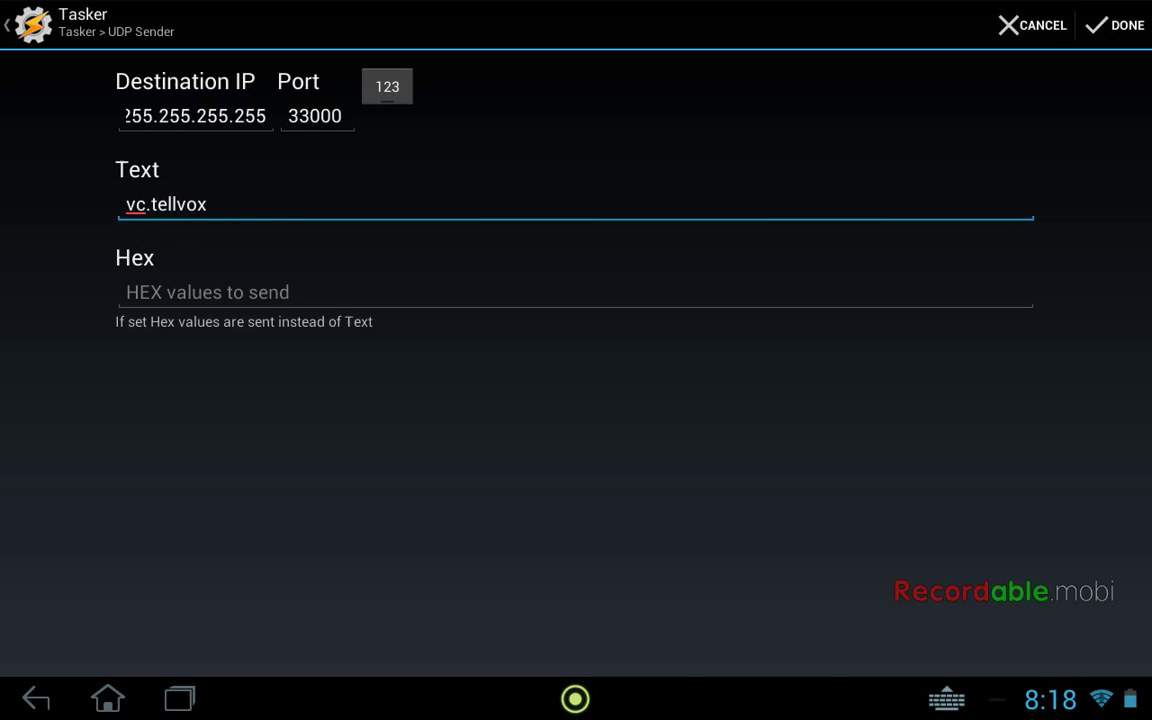
{"action": "type", "text": "%"}
{"action": "key", "text": "BackSpace"}
{"action": "type", "text": "&&"}
{"action": "type", "text": "%"}
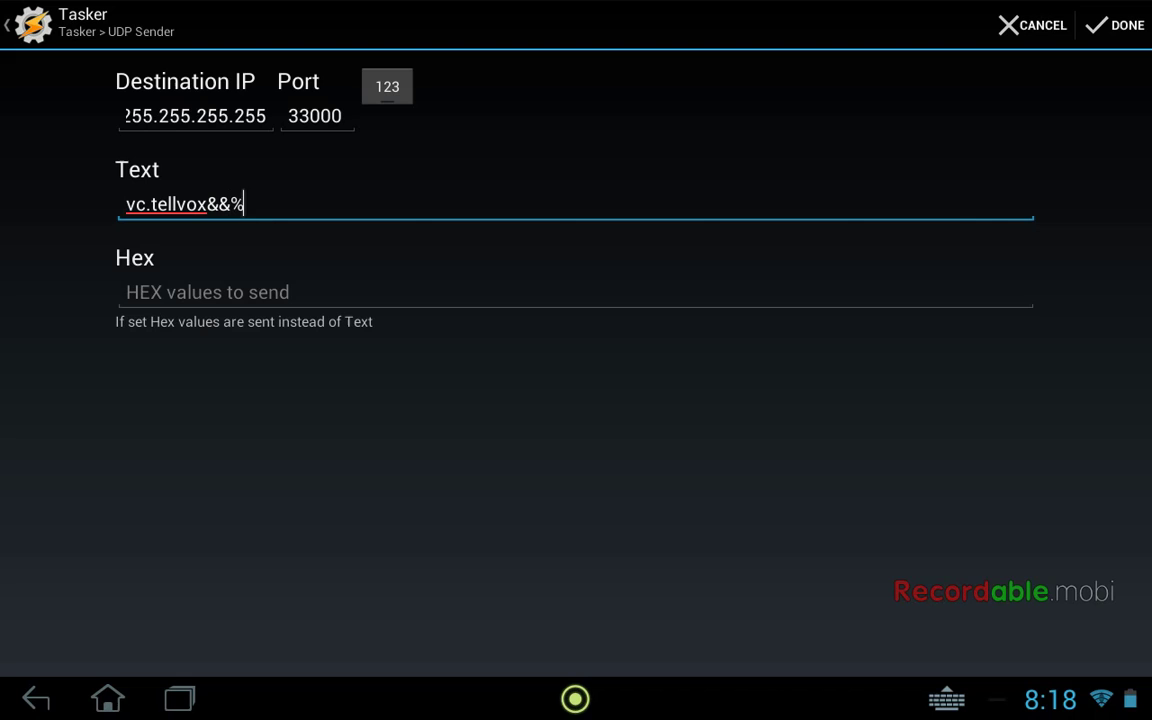
{"action": "type", "text": "avcommnoti"}
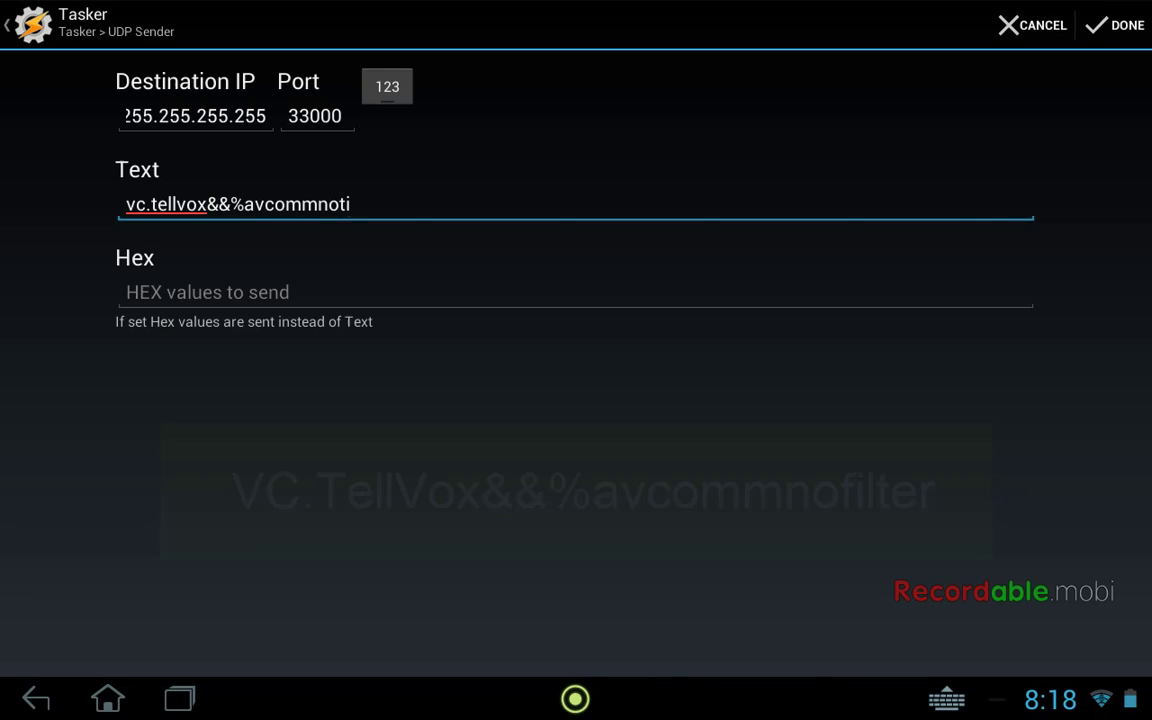
{"action": "key", "text": "BackSpace"}
{"action": "key", "text": "BackSpace"}
{"action": "type", "text": "filter"}
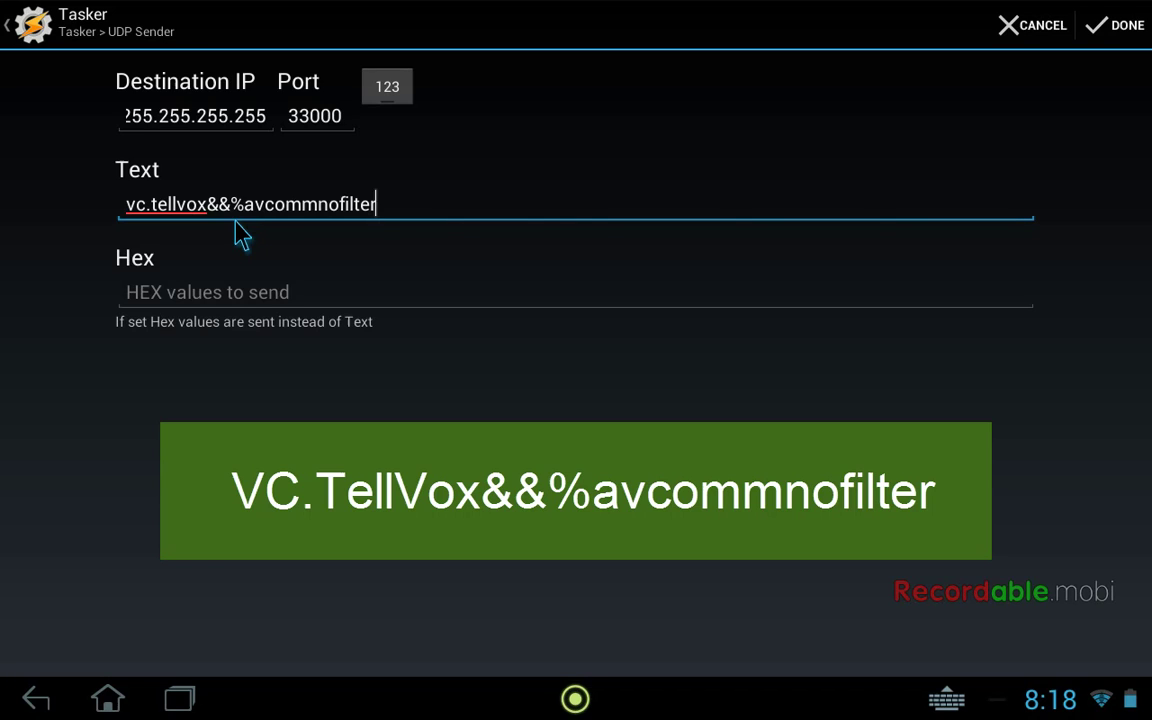
Try the variable %avcommsnofilter() in the text to send, and restore it to %avcommnofilter
{"action": "left_click", "coordinate": [322, 204]}
{"action": "type", "text": "s"}
{"action": "left_click", "coordinate": [396, 208]}
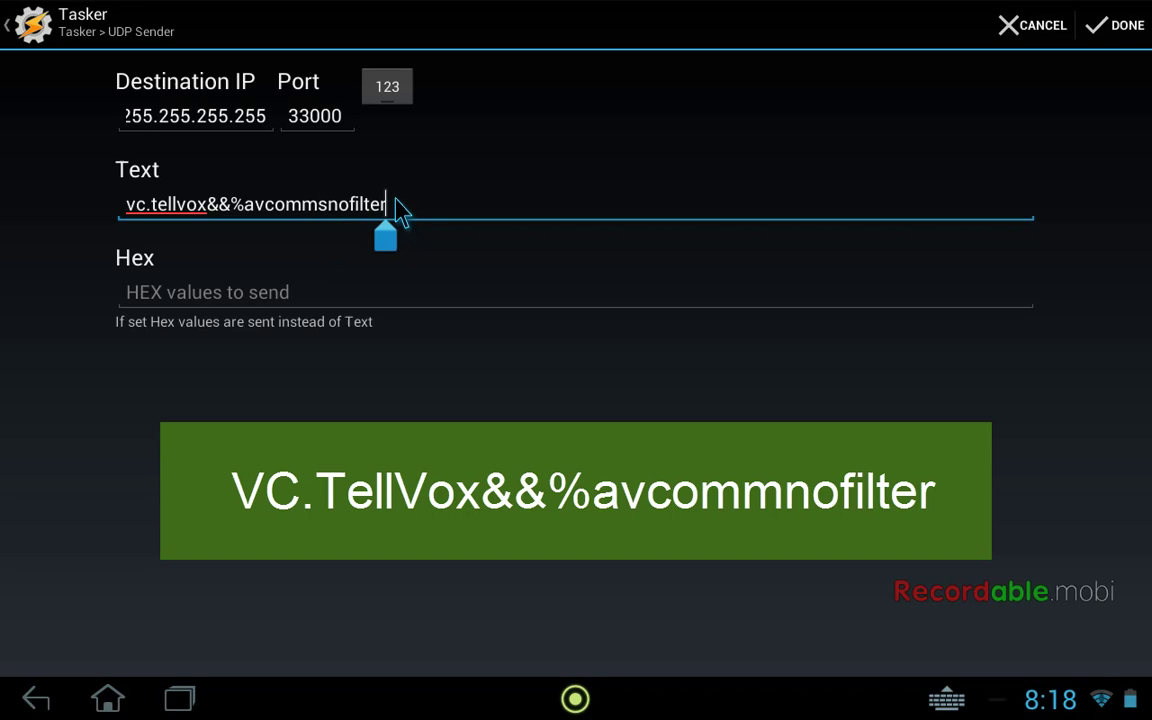
{"action": "type", "text": "()"}
{"action": "key", "text": "BackSpace"}
{"action": "key", "text": "BackSpace"}
{"action": "left_click", "coordinate": [329, 210]}
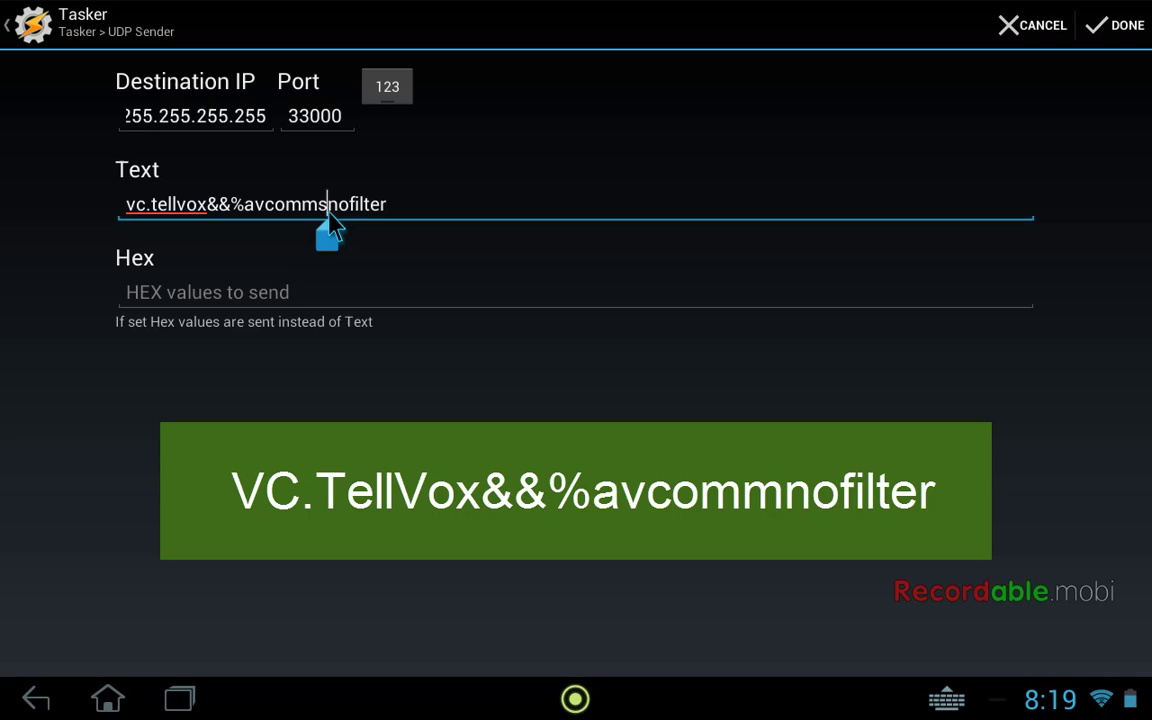
{"action": "key", "text": "BackSpace"}
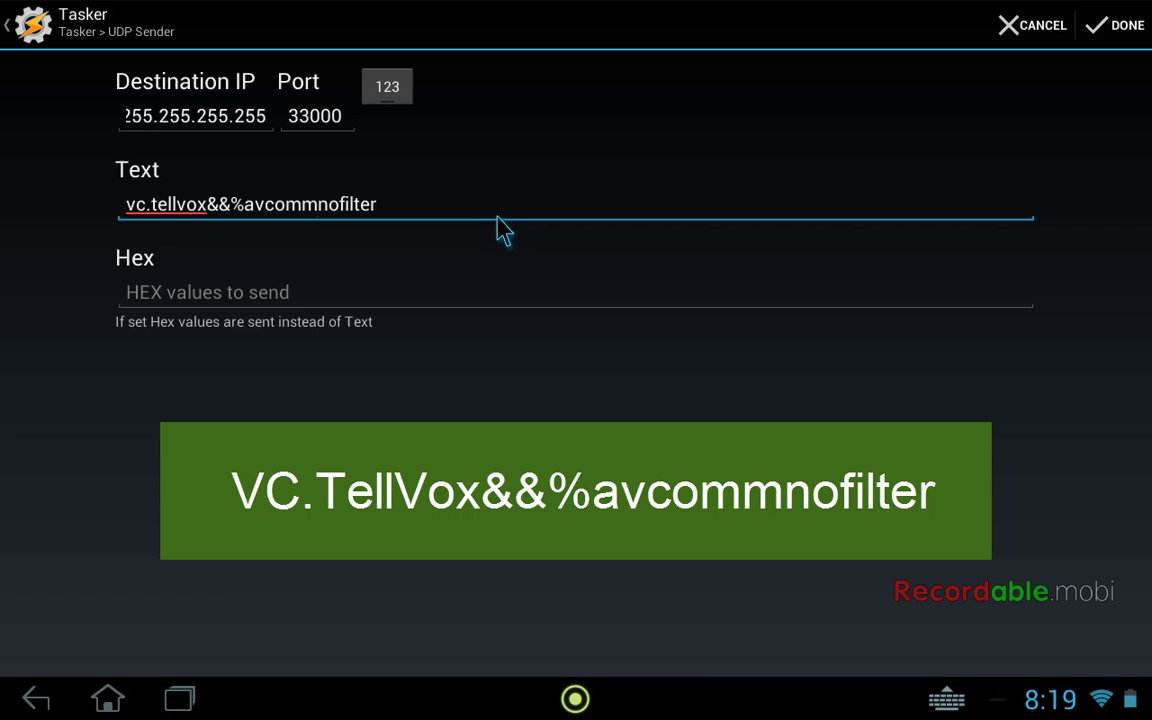
{"action": "left_click", "coordinate": [490, 227]}
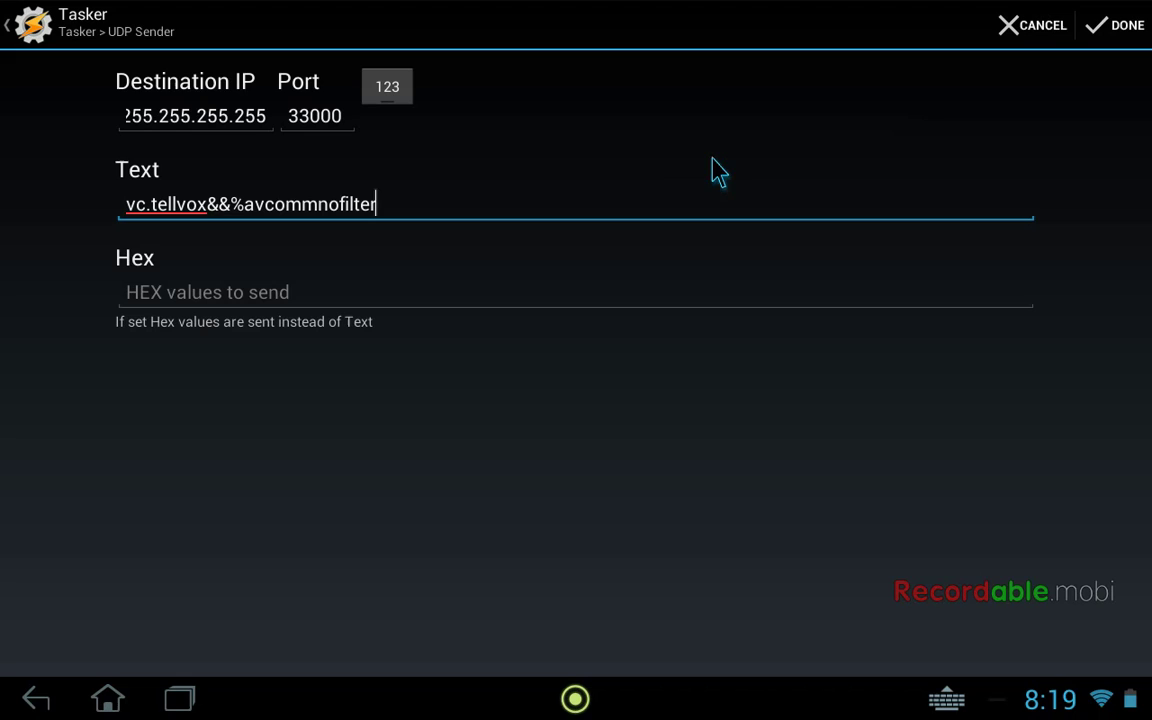
Save the UDP Sender configuration and the av2vc task, and return to the profile list
{"action": "left_click", "coordinate": [1112, 30]}
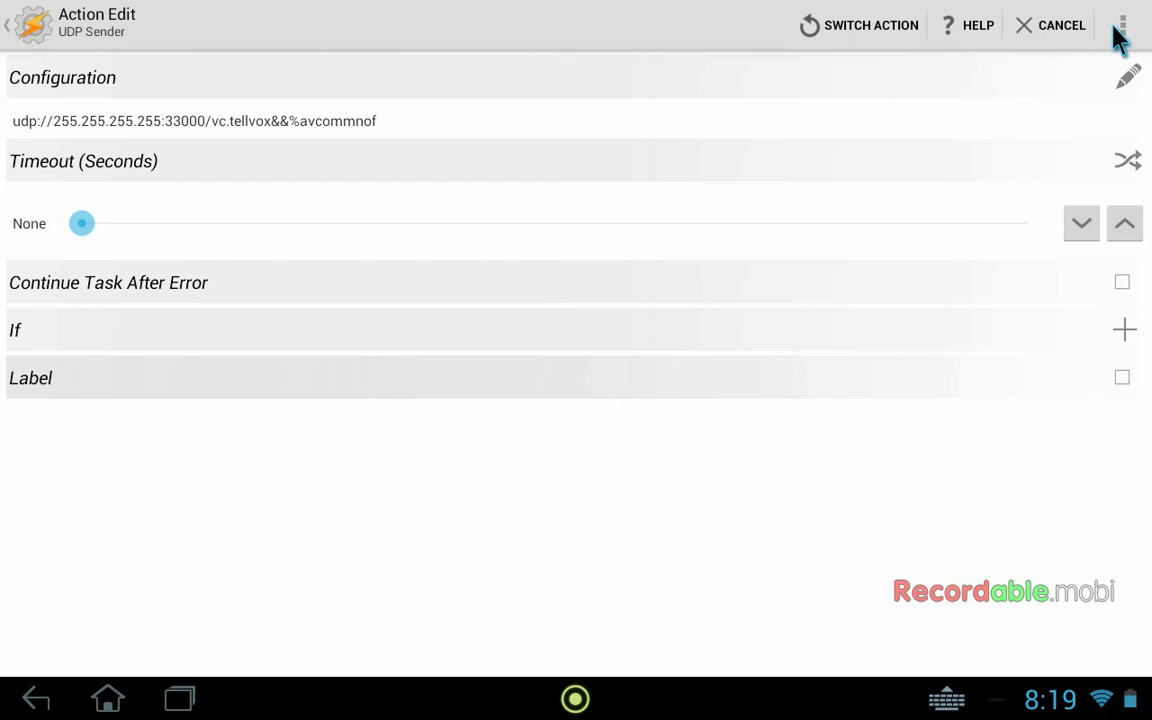
{"action": "left_click", "coordinate": [22, 35]}
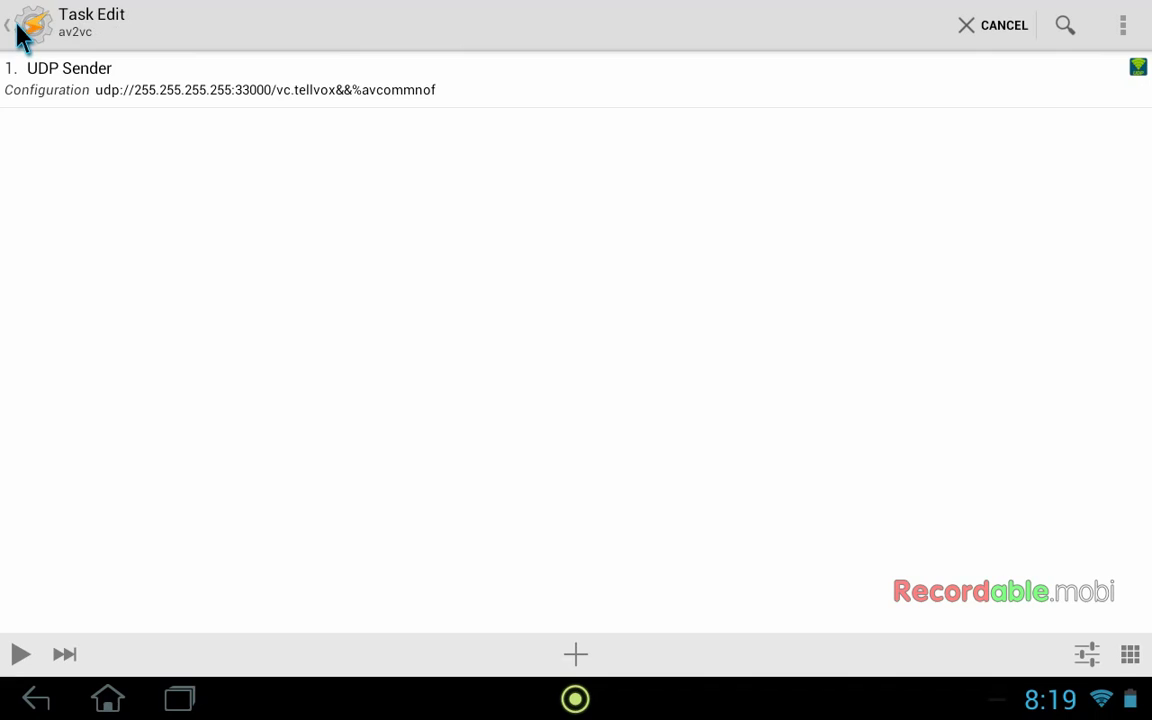
{"action": "left_click", "coordinate": [22, 35]}
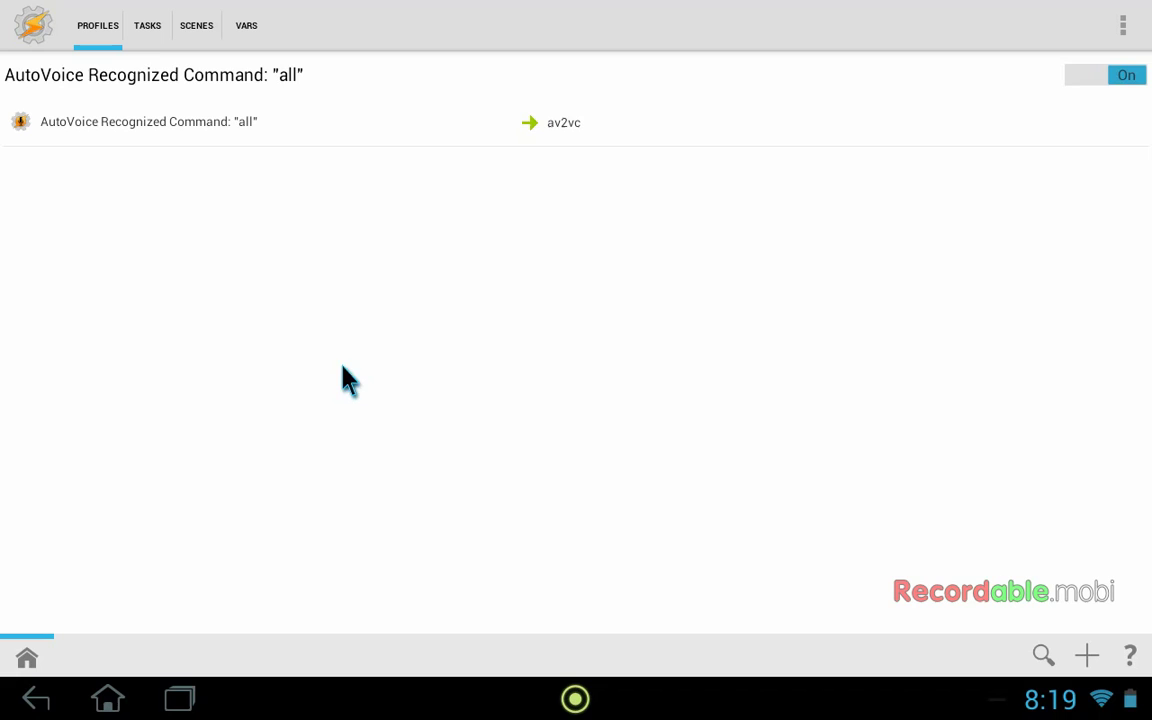
Reopen the av2vc task and cut its UDP Sender action
{"action": "left_click", "coordinate": [551, 127]}
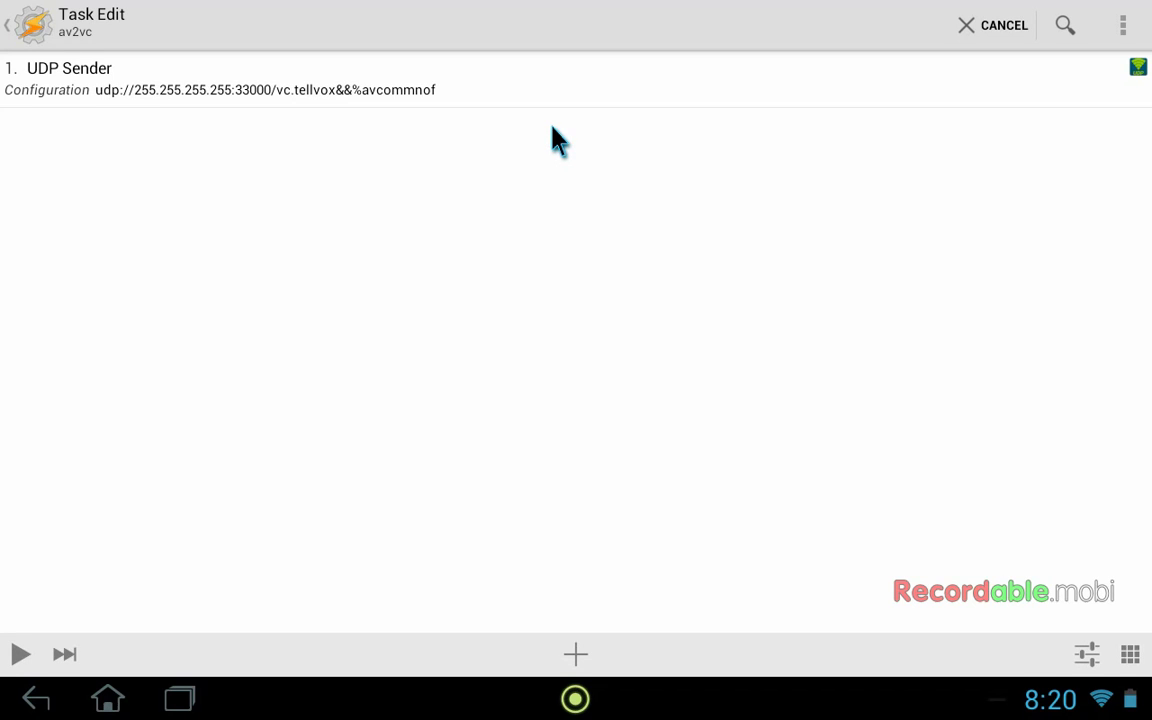
{"action": "left_click", "coordinate": [439, 86]}
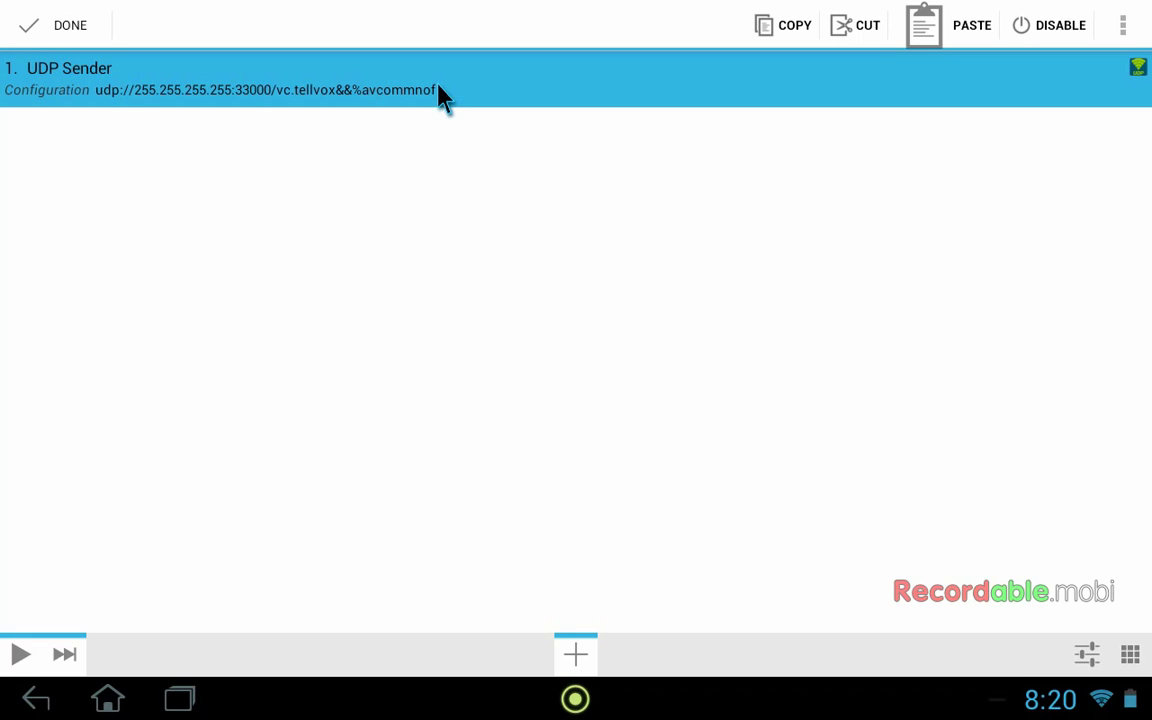
{"action": "left_click", "coordinate": [864, 28]}
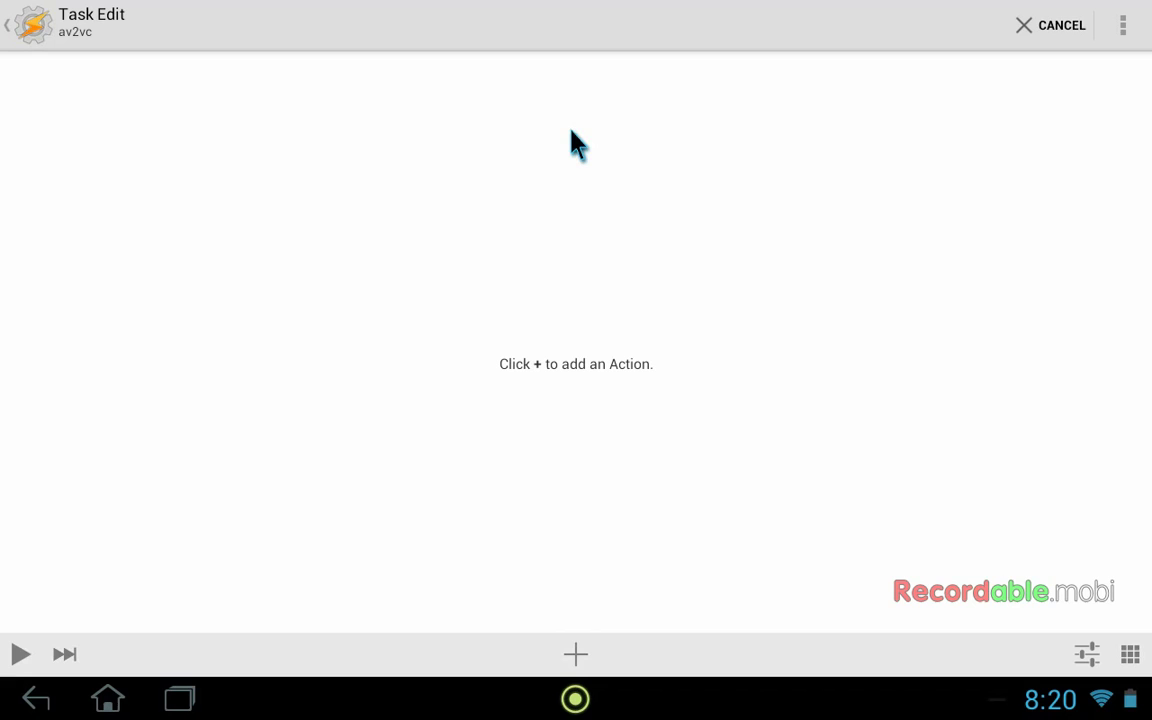
Add a Variable Set action to the av2vc task that sets %vcmsg to %avcommsnofilter()
{"action": "left_click", "coordinate": [576, 656]}
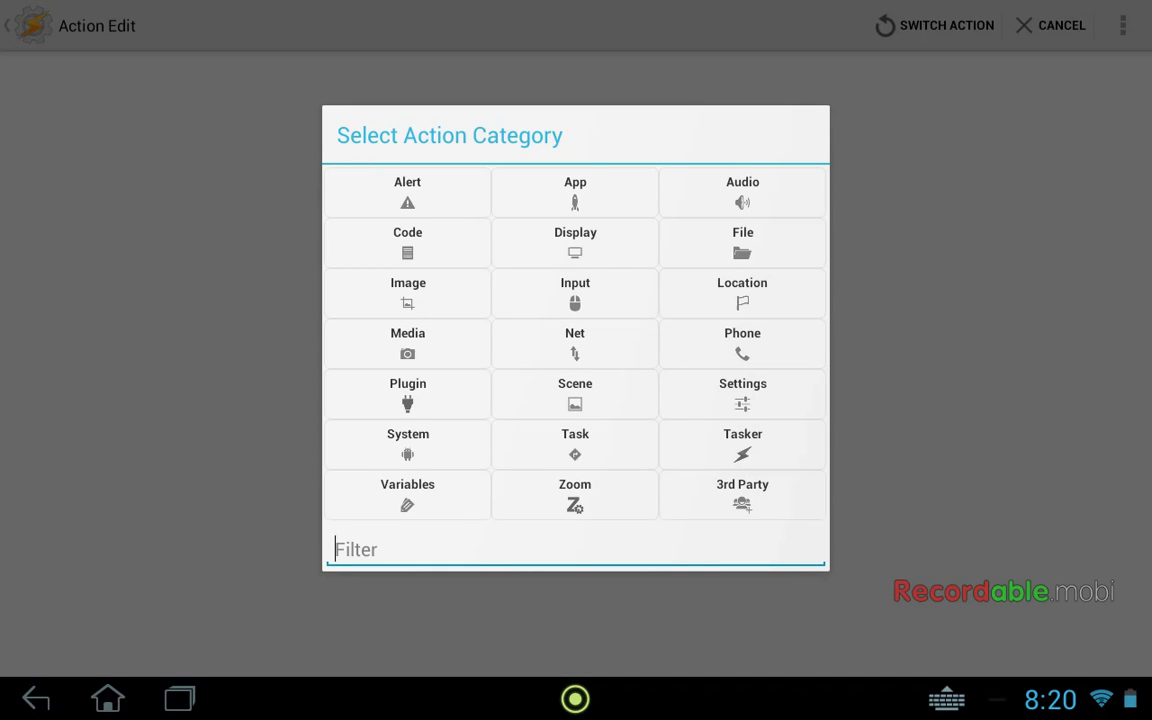
{"action": "left_click", "coordinate": [435, 505]}
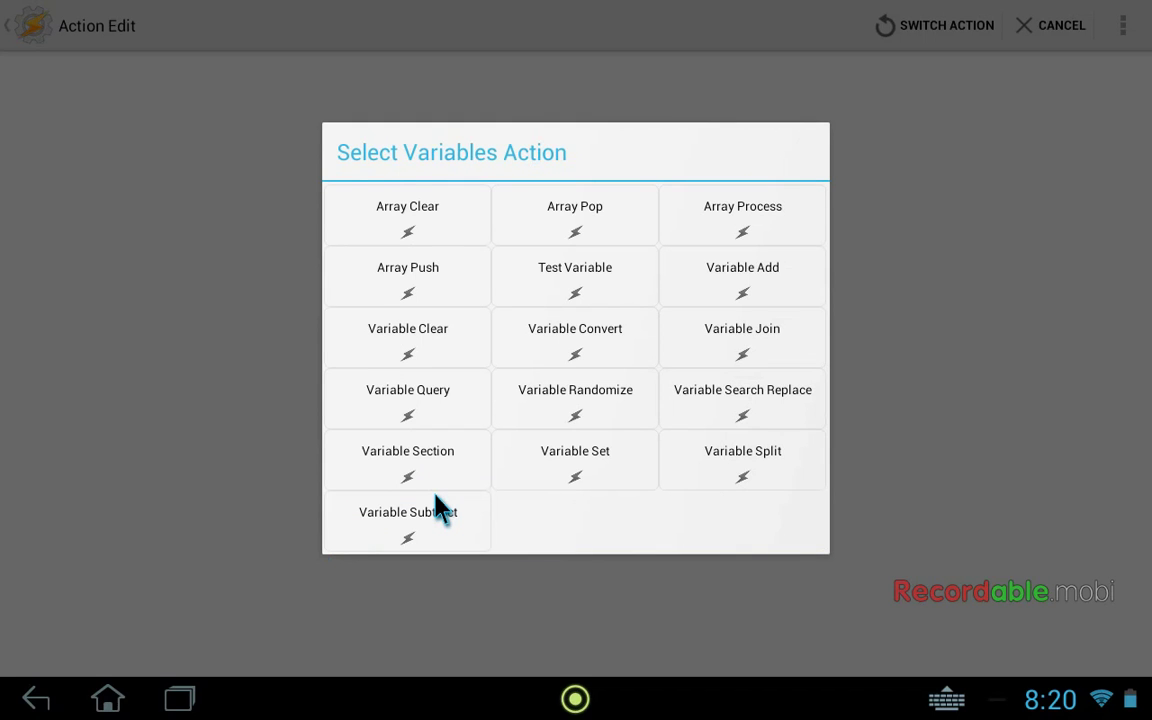
{"action": "left_click", "coordinate": [598, 464]}
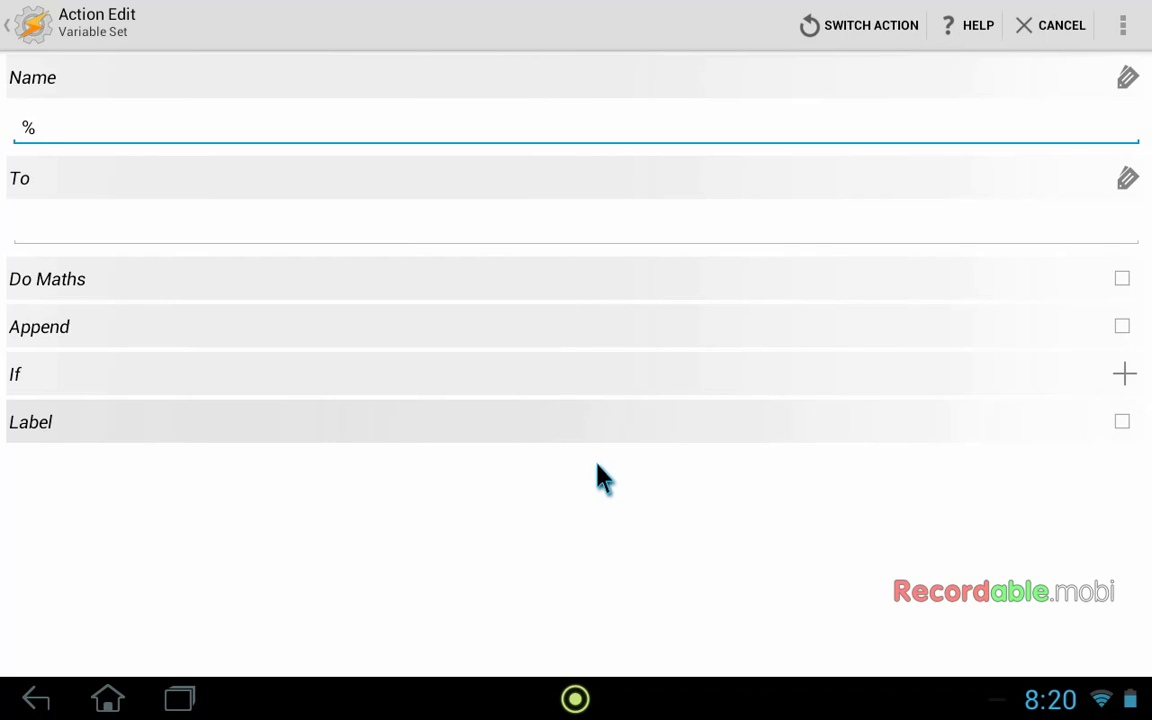
{"action": "type", "text": "Vcmsg"}
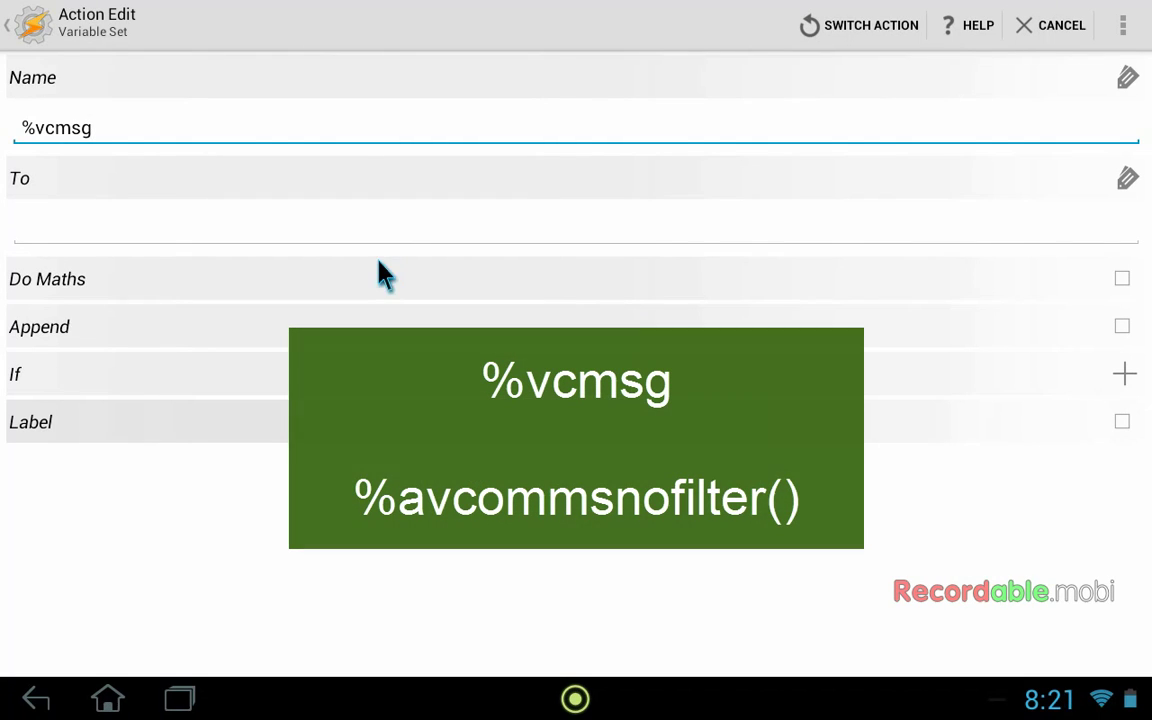
{"action": "left_click", "coordinate": [362, 236]}
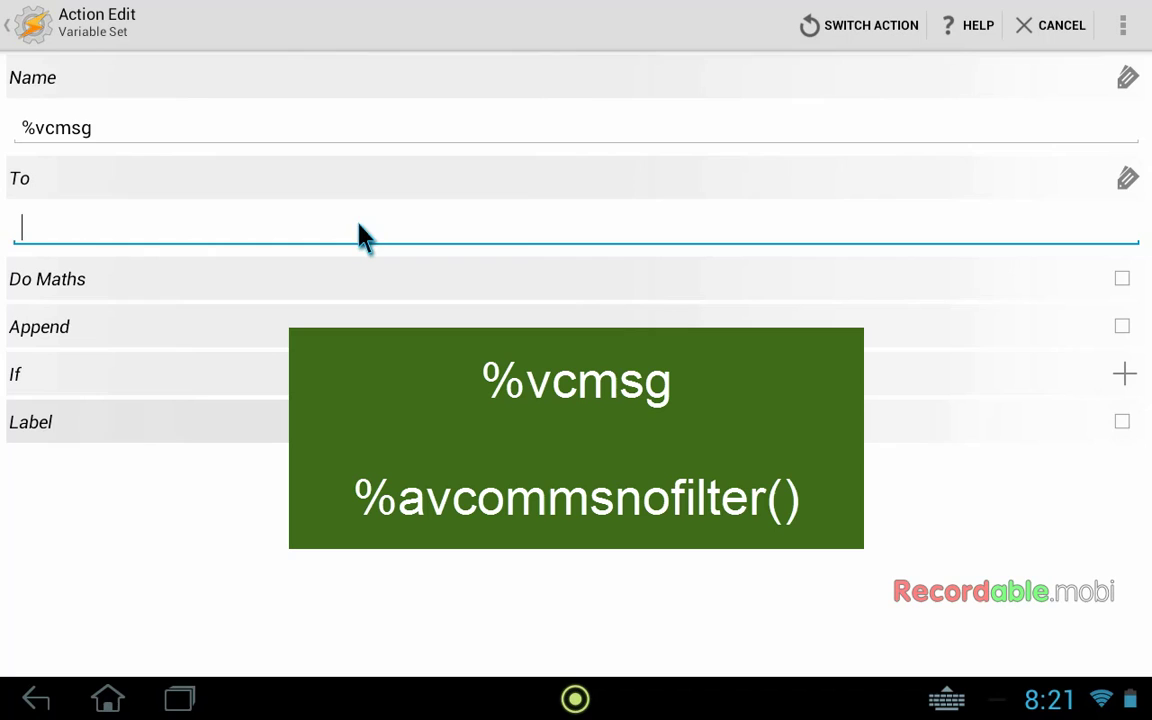
{"action": "type", "text": "%avcommsn"}
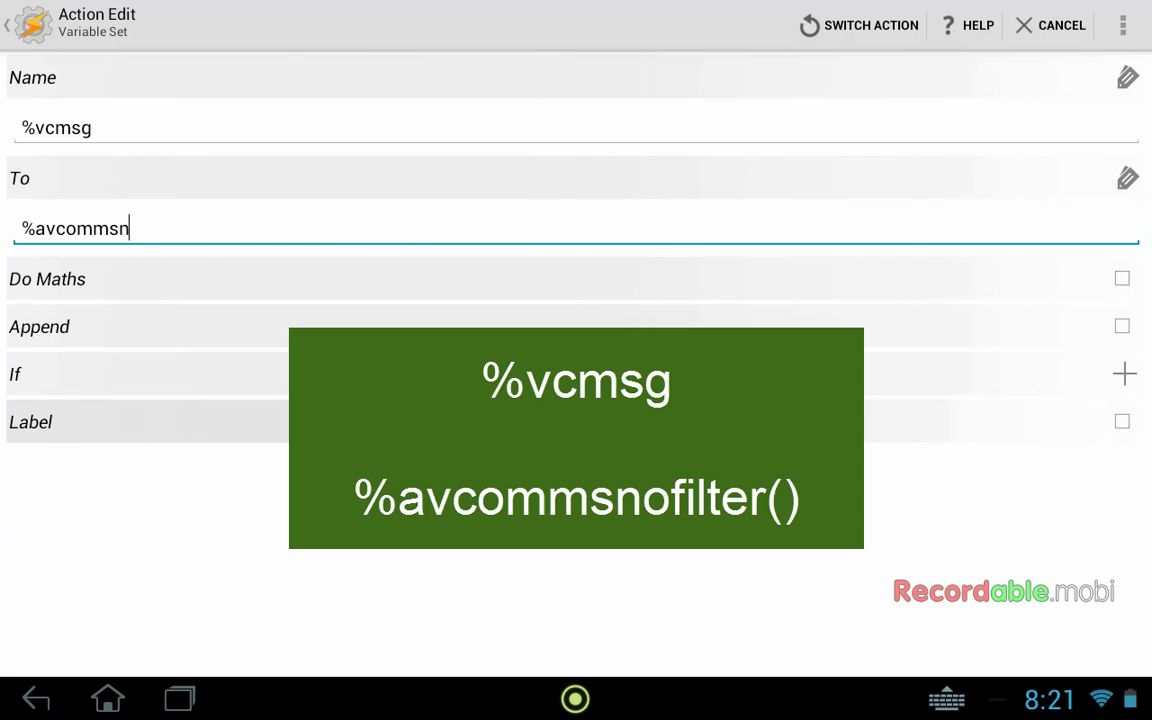
{"action": "type", "text": "ofilter()"}
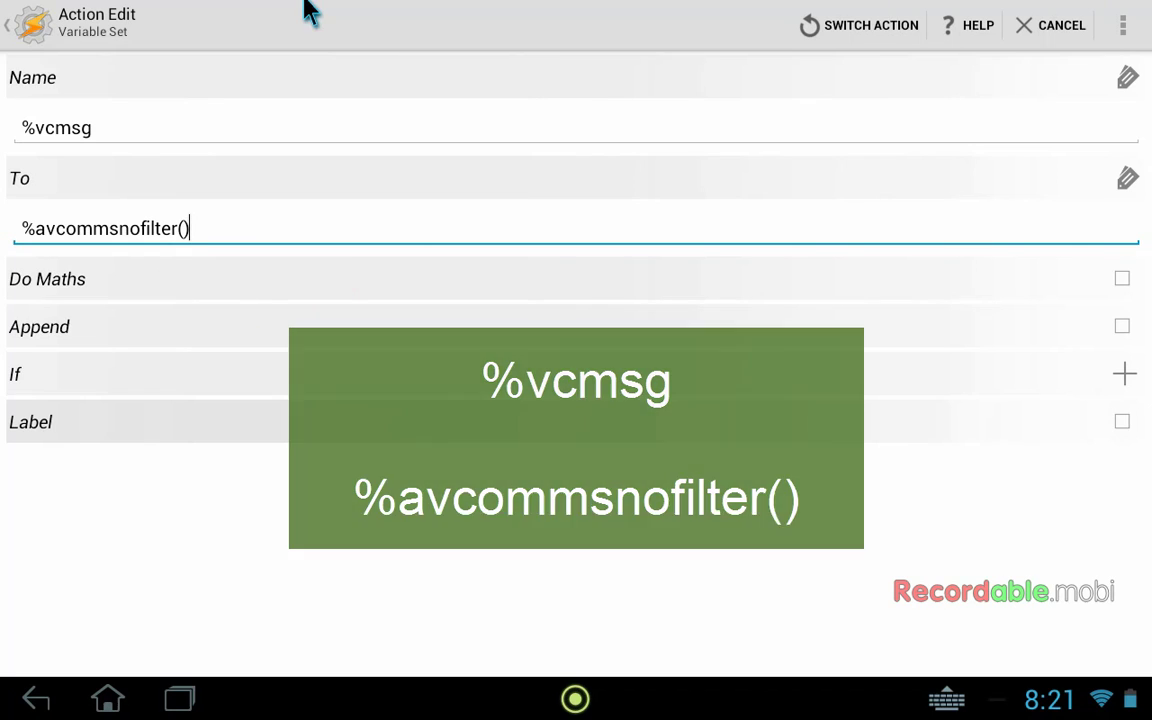
{"action": "left_click", "coordinate": [22, 30]}
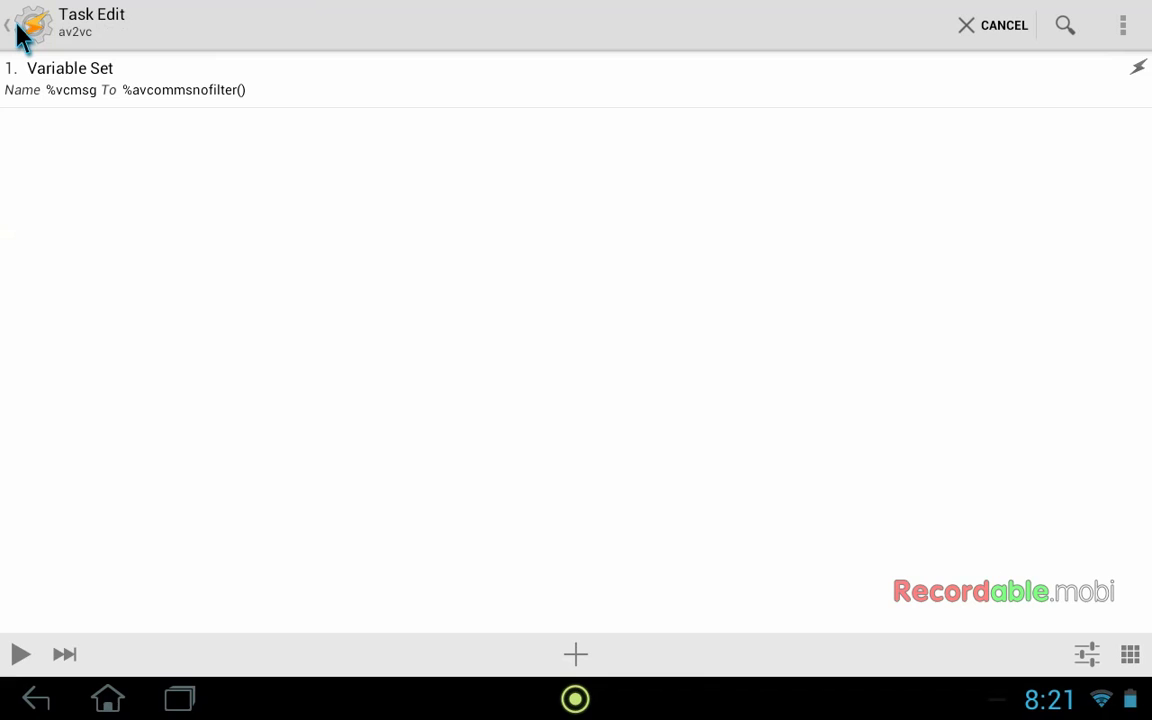
Add a Variable Search Replace action on %vcmsg that searches for "," and replaces matches with "&&"
{"action": "left_click", "coordinate": [580, 658]}
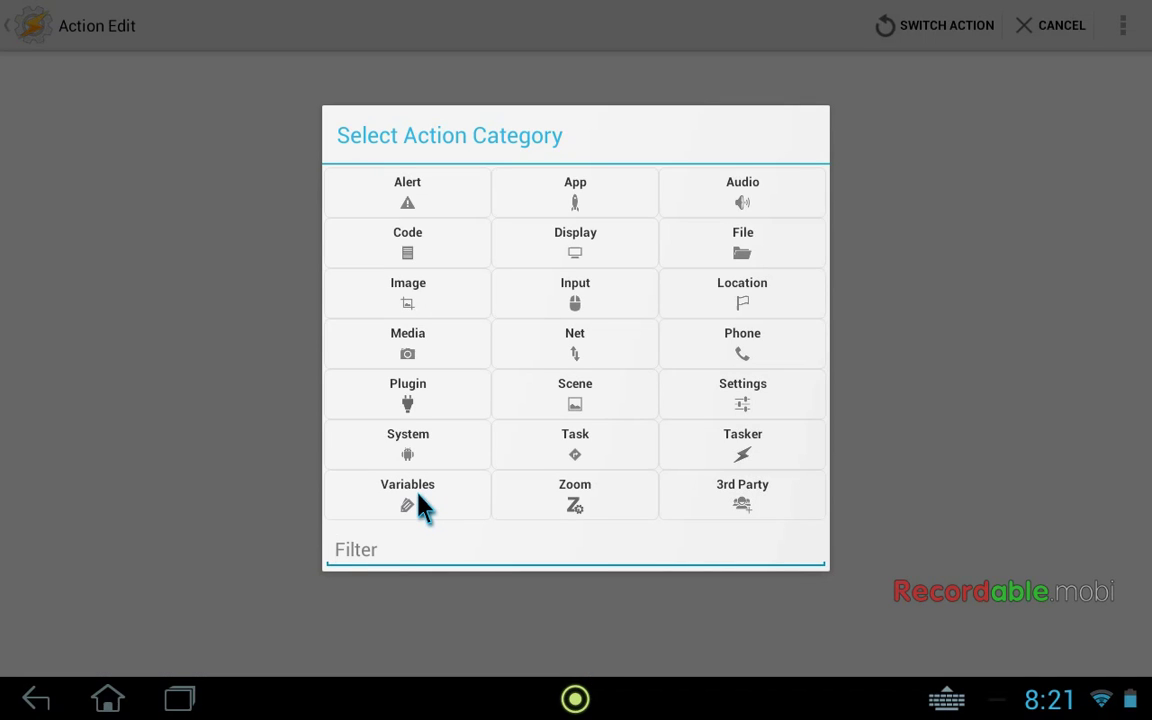
{"action": "left_click", "coordinate": [420, 507]}
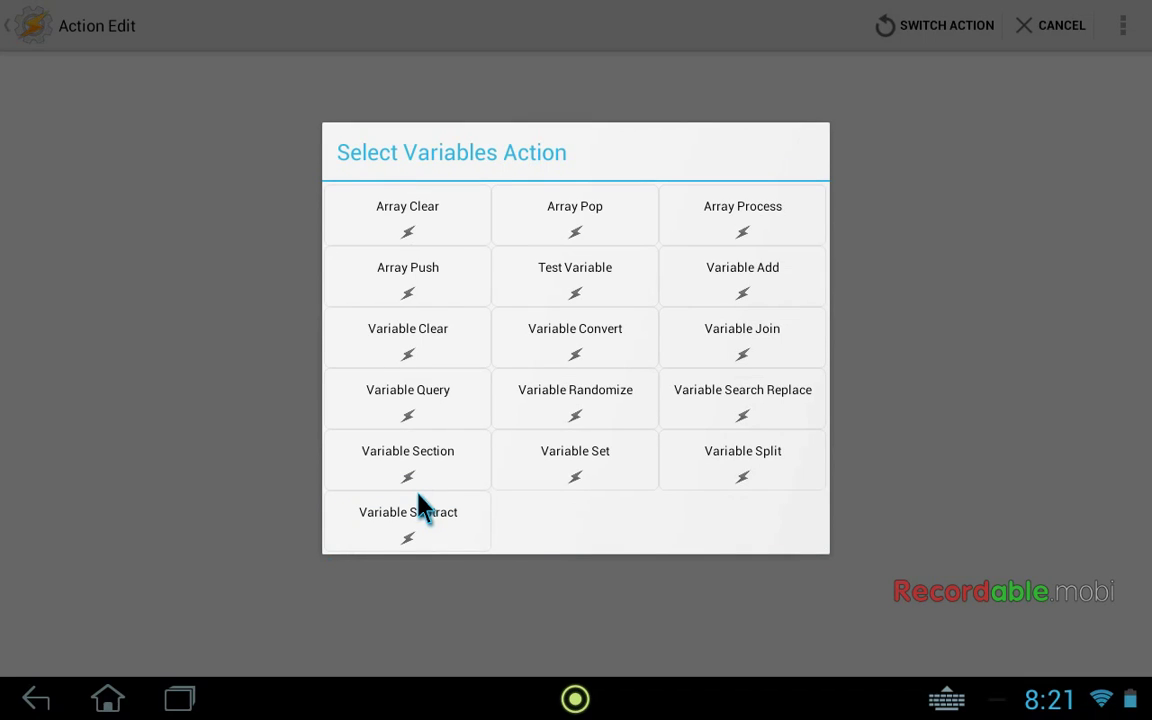
{"action": "left_click", "coordinate": [742, 420]}
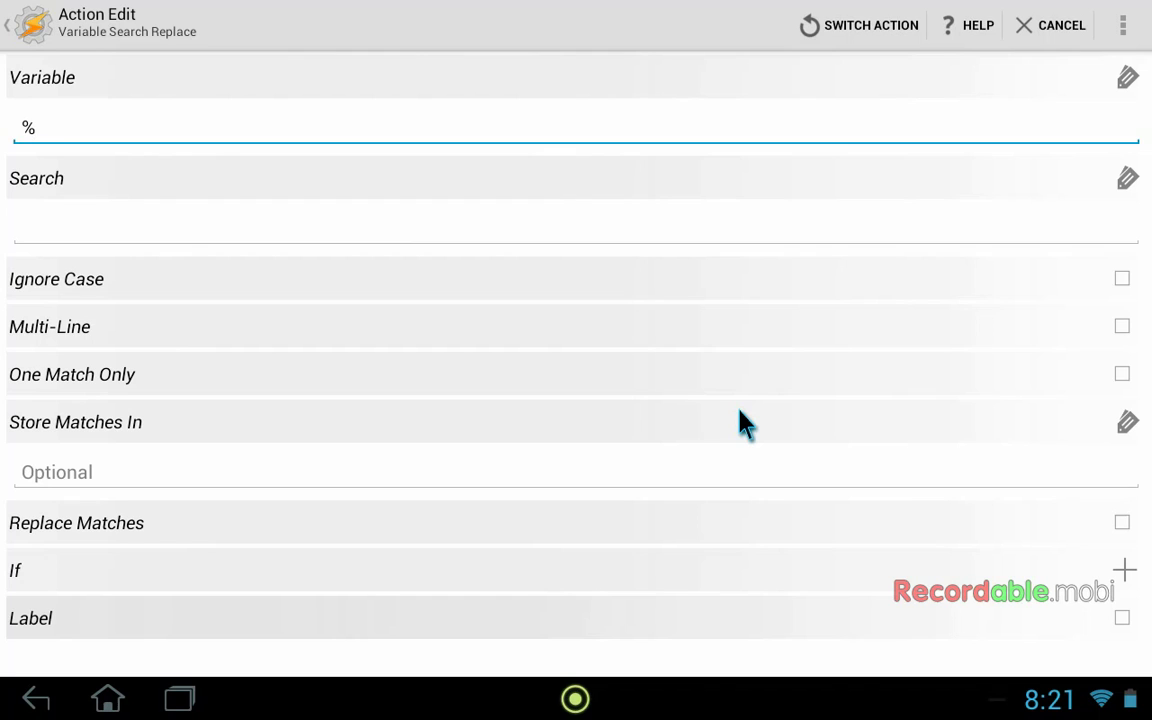
{"action": "type", "text": "vcmsg"}
{"action": "left_click", "coordinate": [215, 236]}
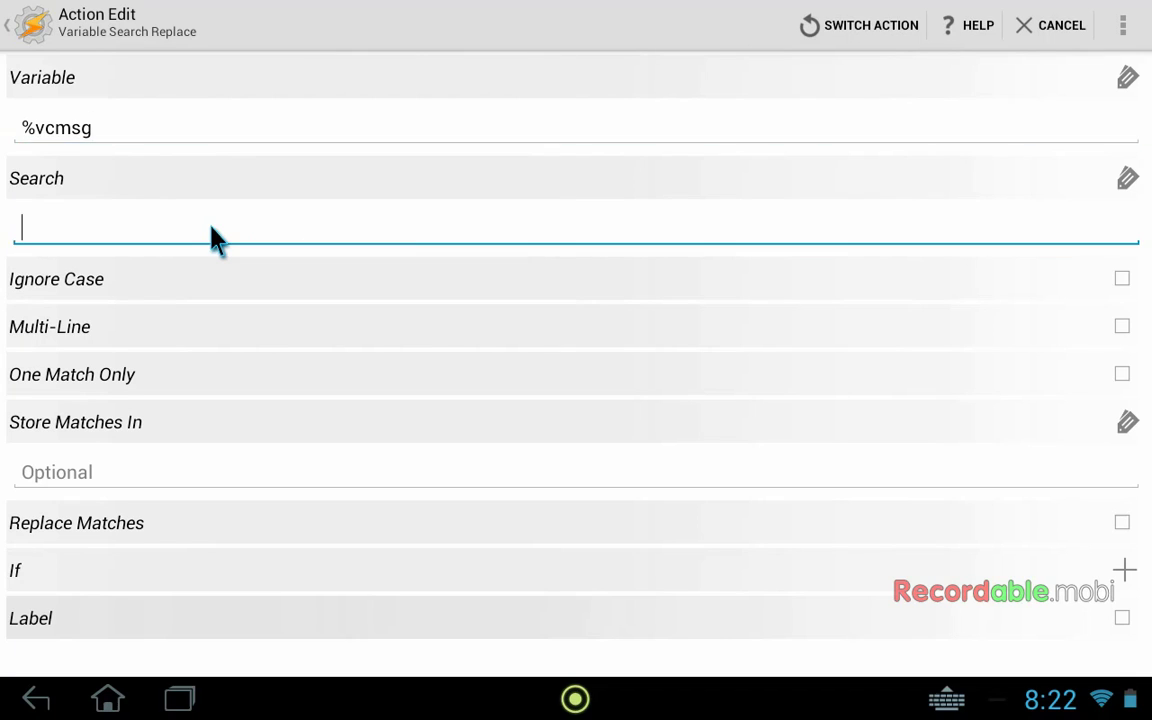
{"action": "type", "text": ","}
{"action": "left_click", "coordinate": [1121, 526]}
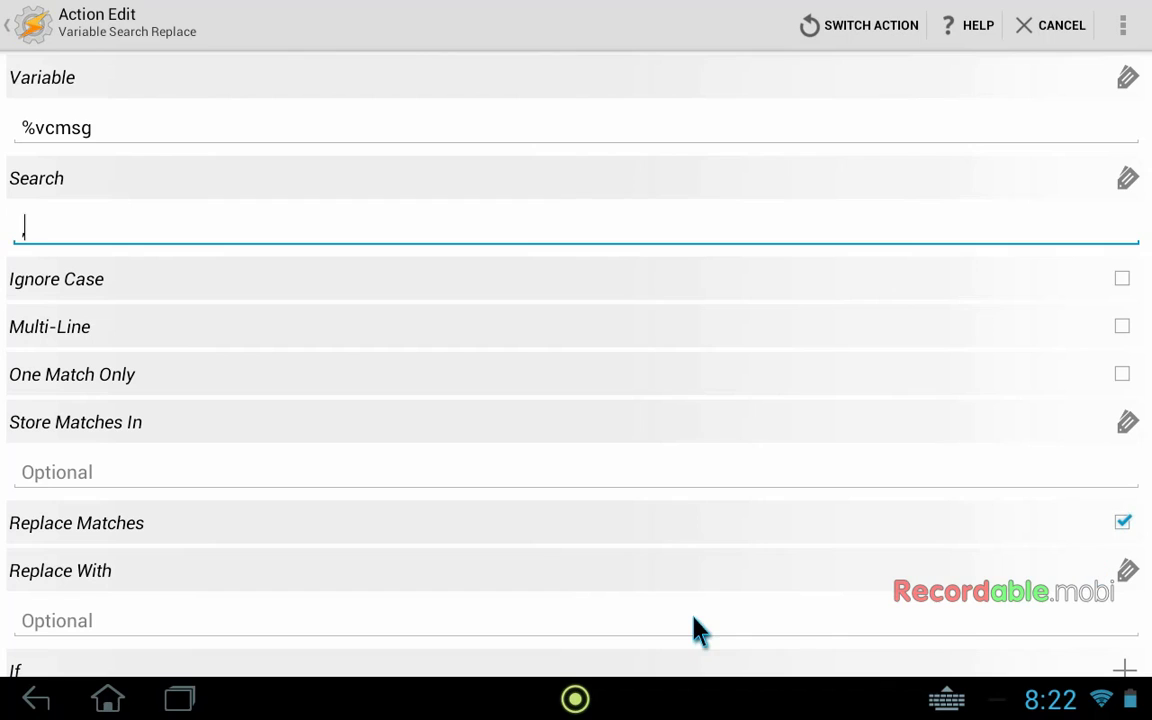
{"action": "left_click", "coordinate": [358, 614]}
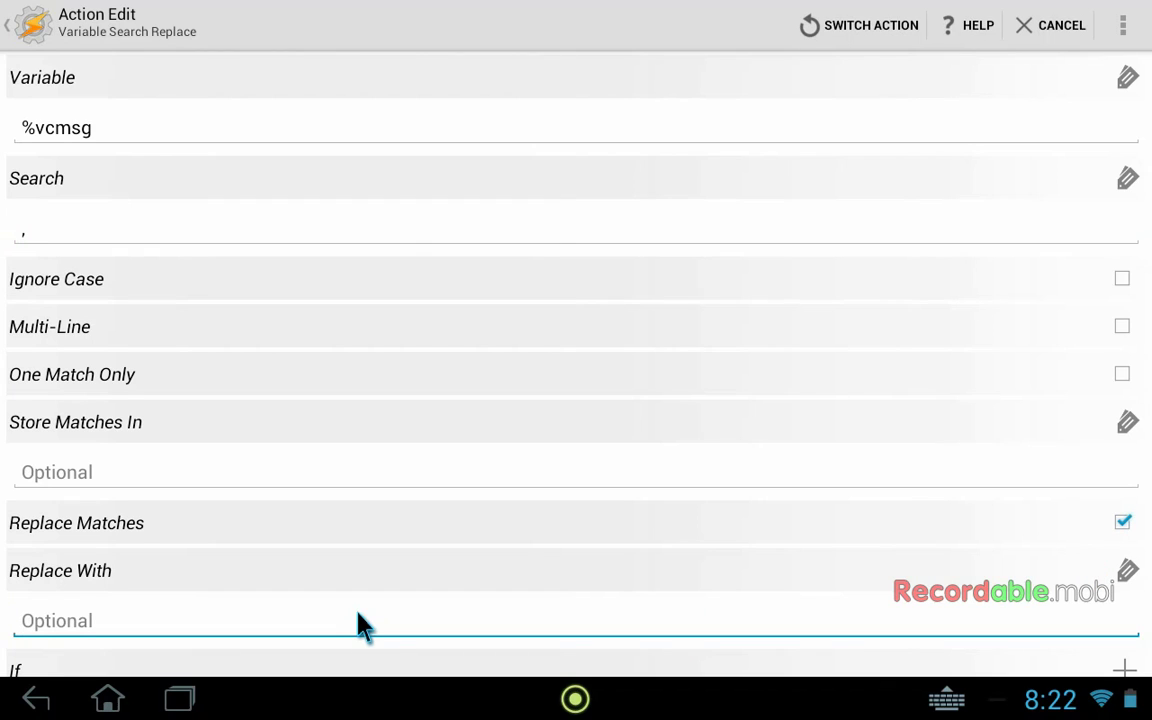
{"action": "type", "text": "&&"}
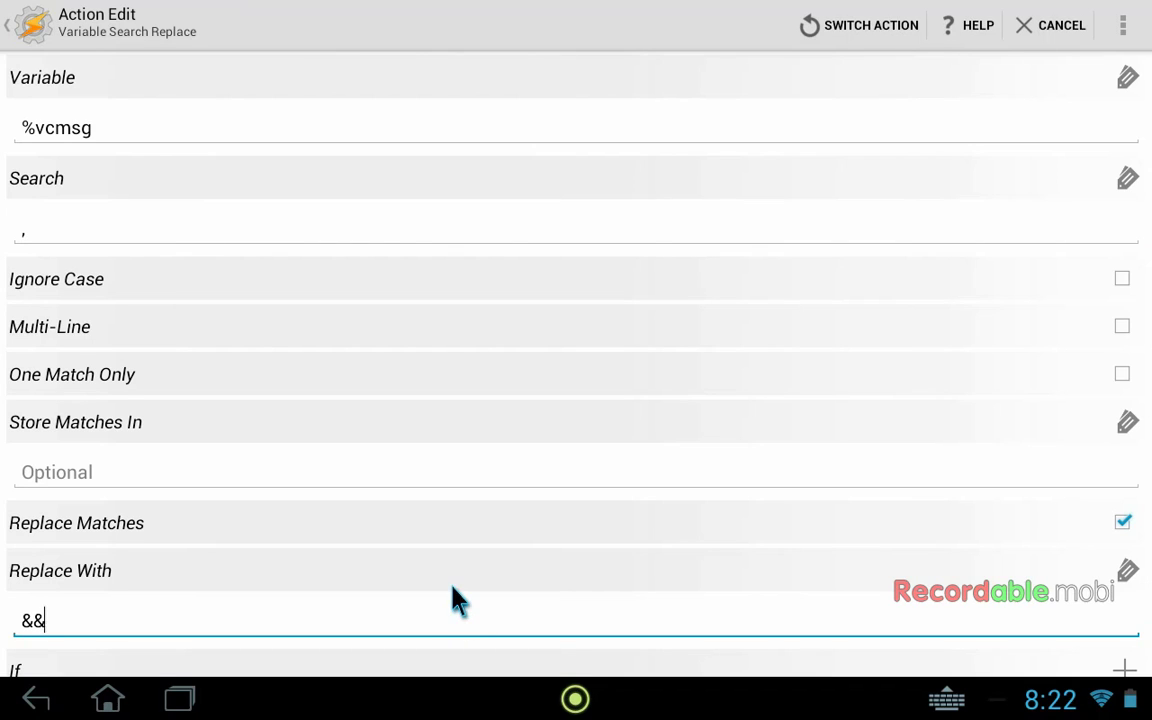
{"action": "left_click", "coordinate": [12, 30]}
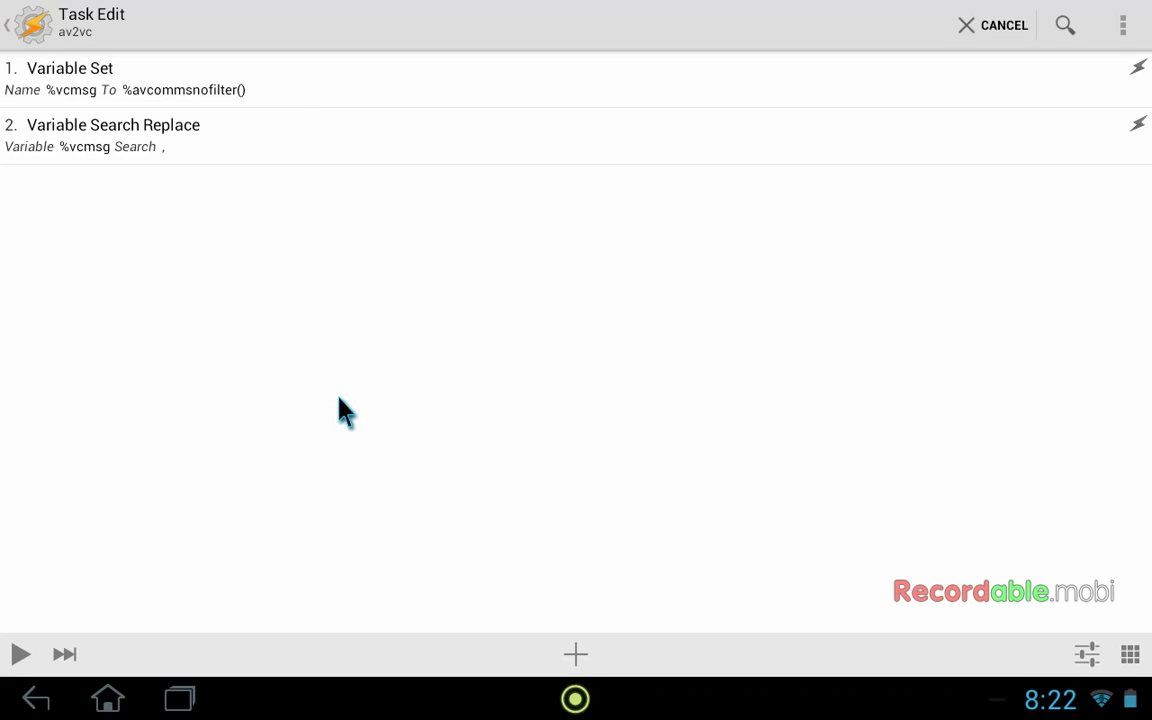
Add a UDP Sender plugin action with destination IP 255.255.255.255 and port 33000
{"action": "left_click", "coordinate": [575, 658]}
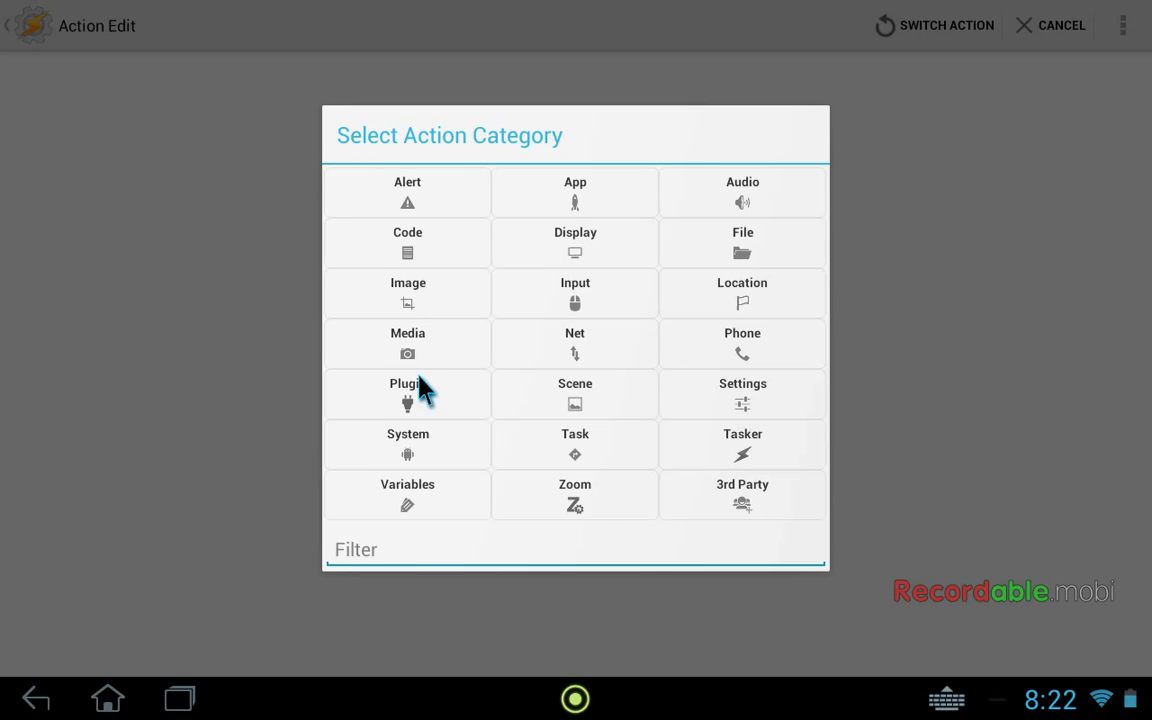
{"action": "left_click", "coordinate": [420, 398]}
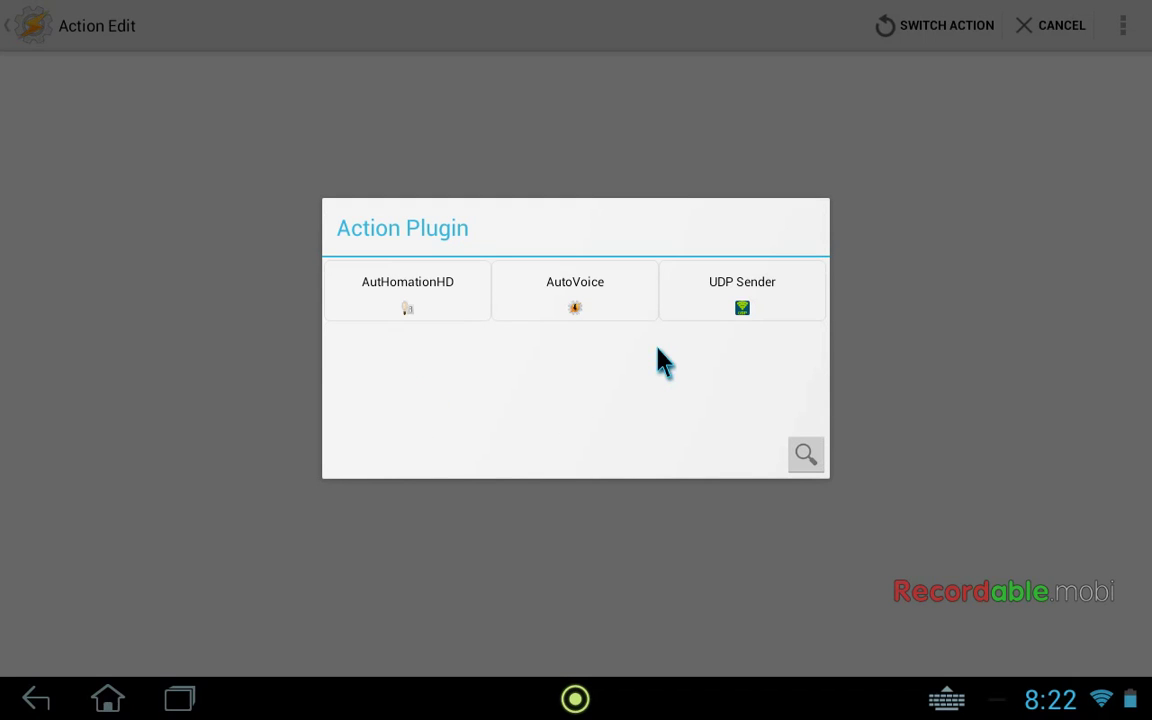
{"action": "left_click", "coordinate": [778, 300]}
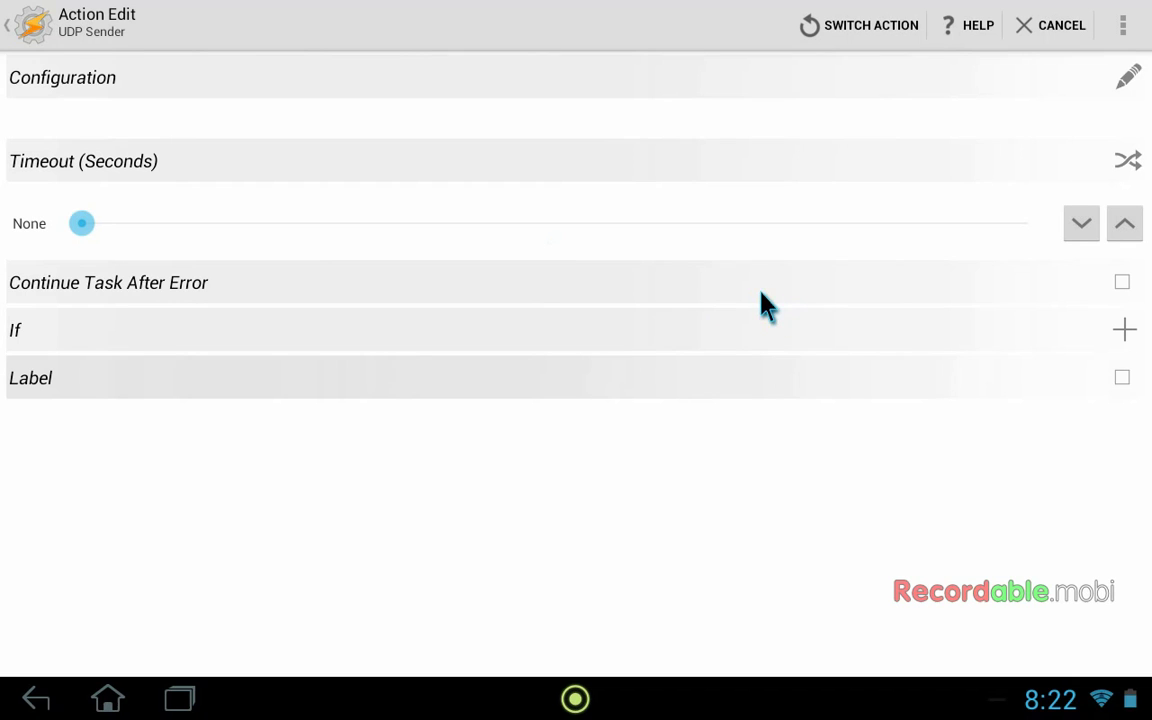
{"action": "left_click", "coordinate": [1128, 80]}
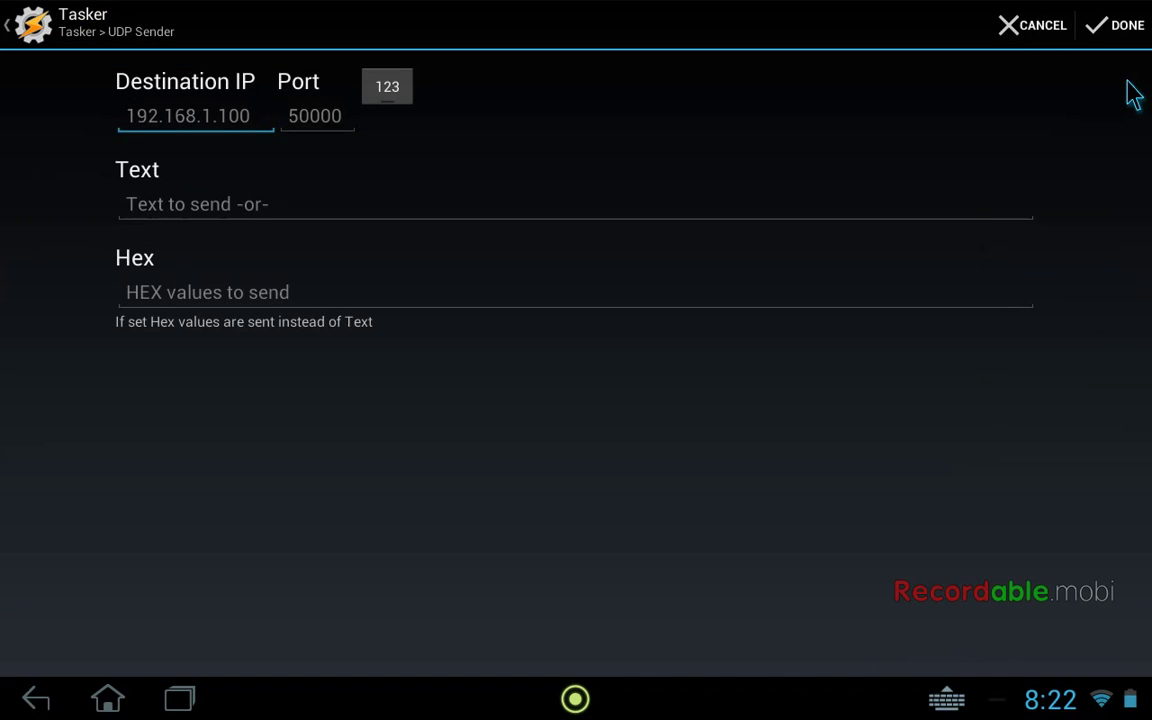
{"action": "type", "text": "2"}
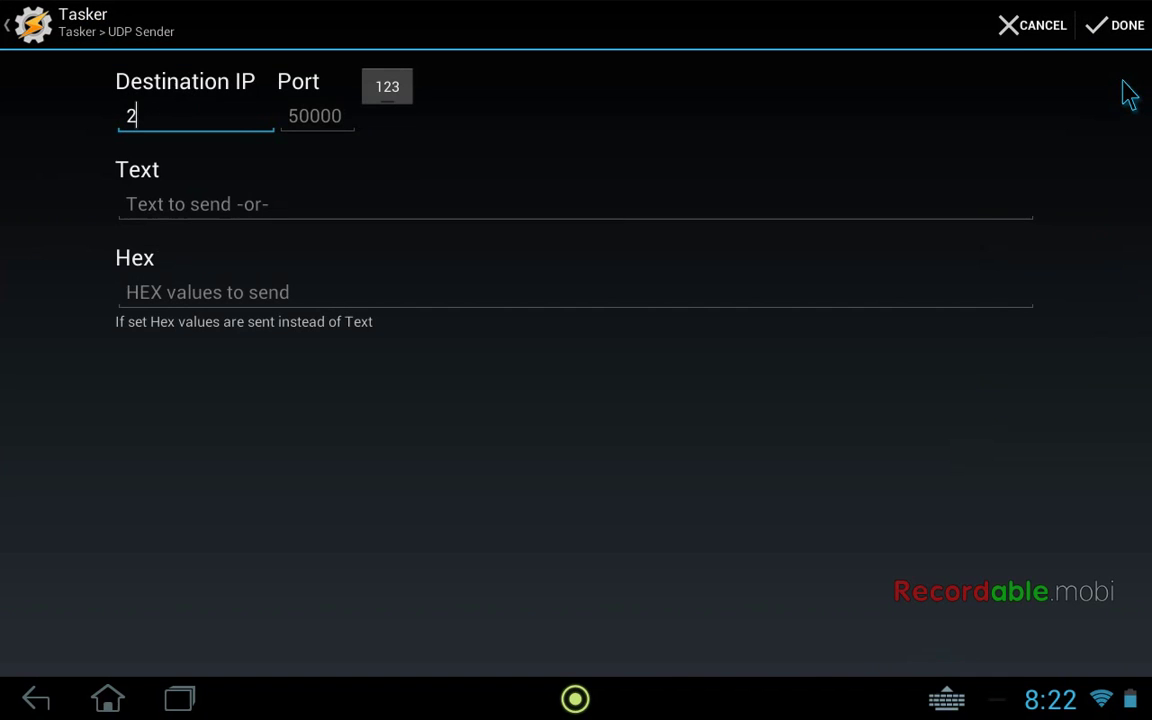
{"action": "type", "text": "55.255."}
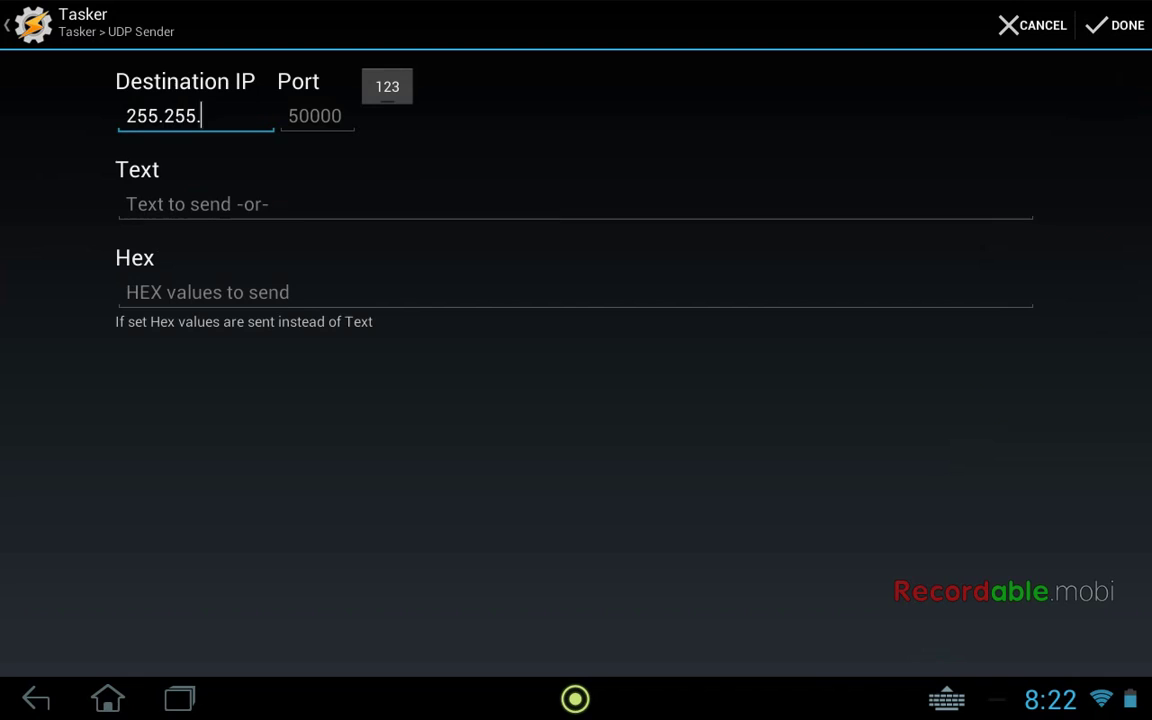
{"action": "type", "text": "255.255"}
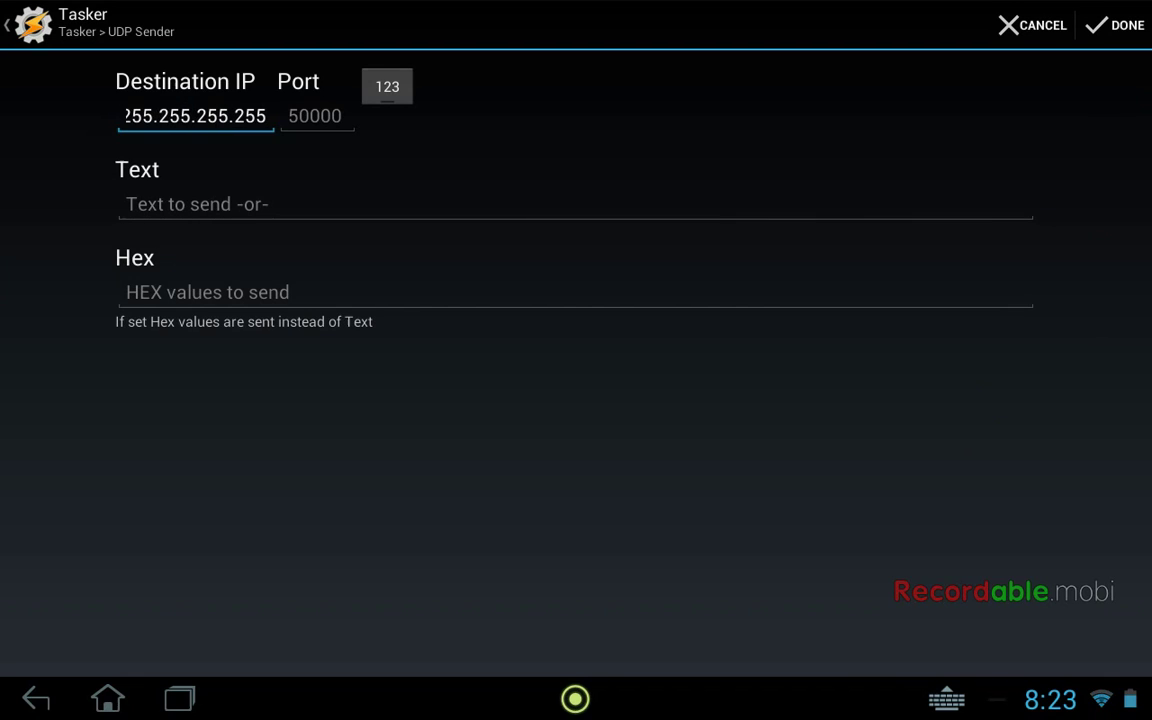
{"action": "left_click", "coordinate": [321, 127]}
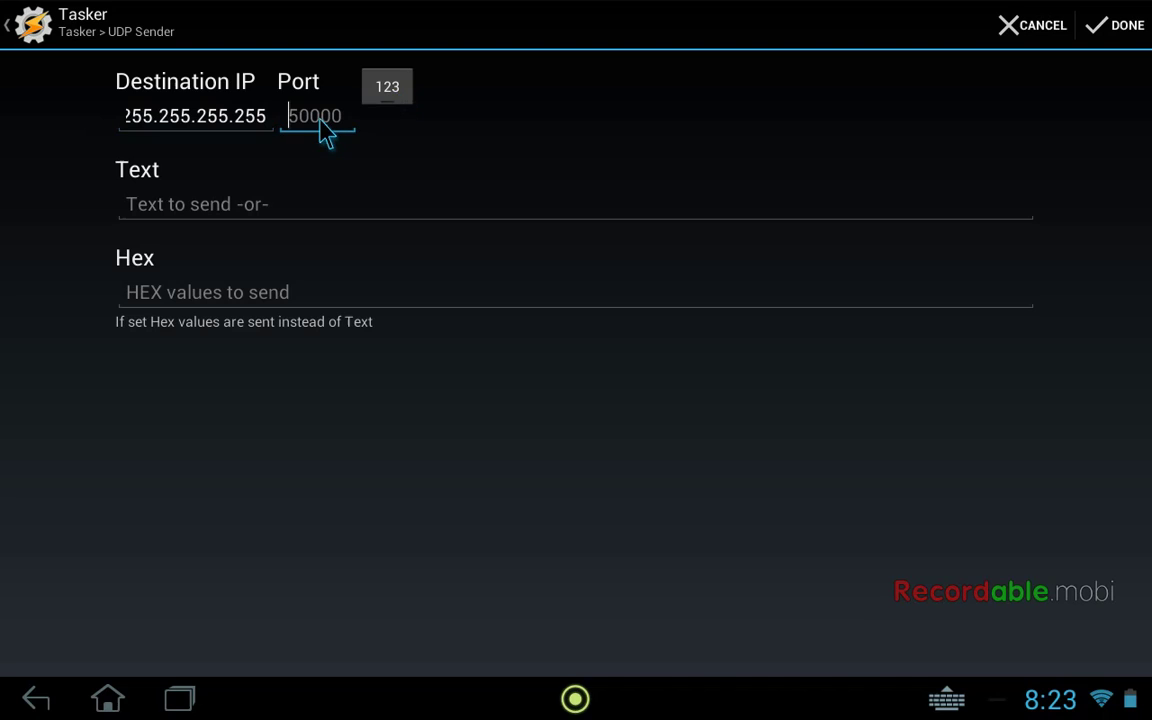
{"action": "type", "text": "33000"}
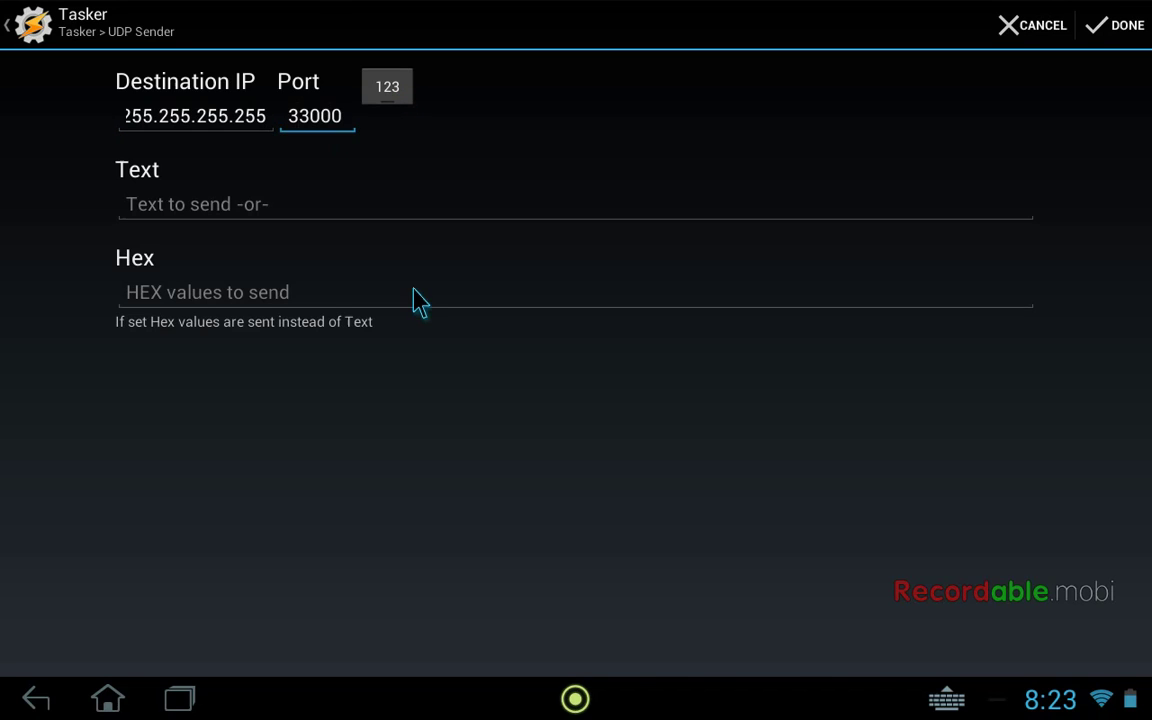
Enter android.phrases&&%vcmsg as the text to send and save the UDP Sender configuration
{"action": "left_click", "coordinate": [246, 206]}
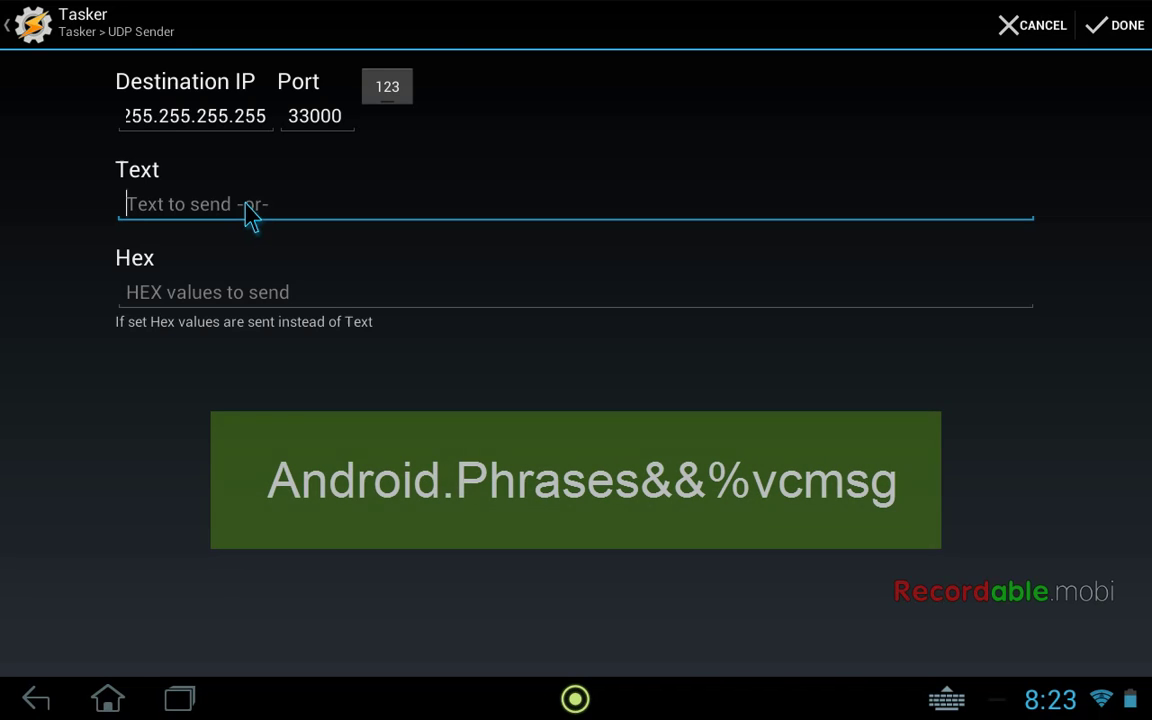
{"action": "type", "text": "an"}
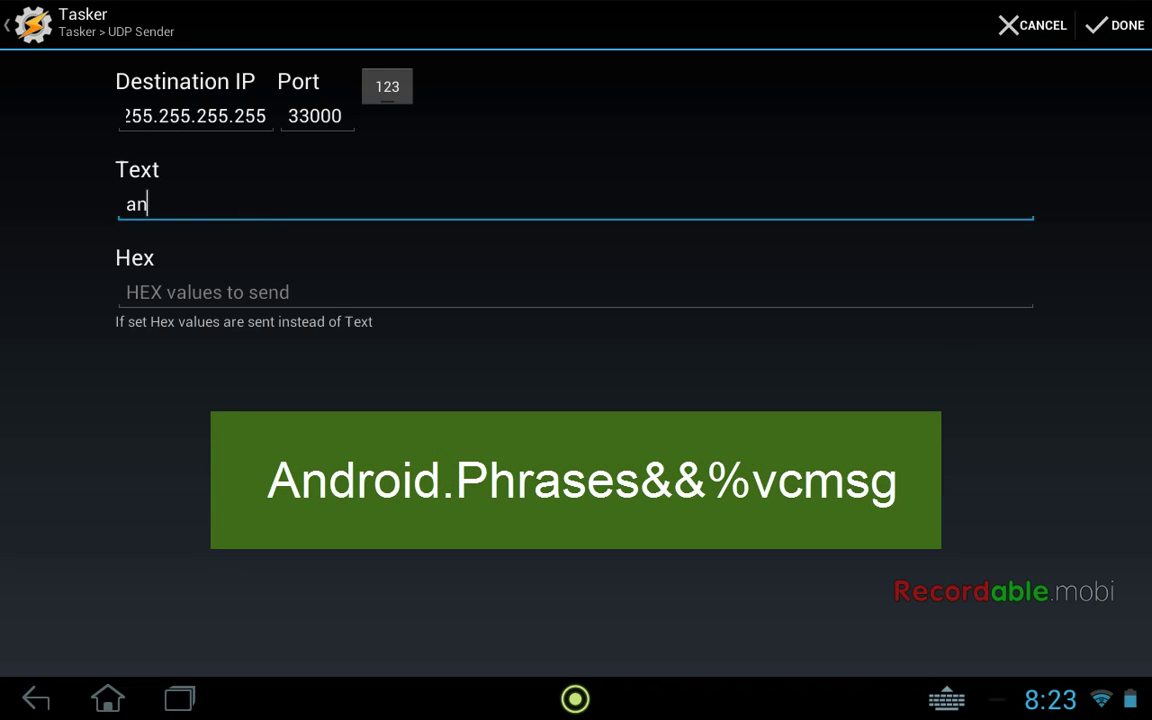
{"action": "type", "text": "droid.phrases"}
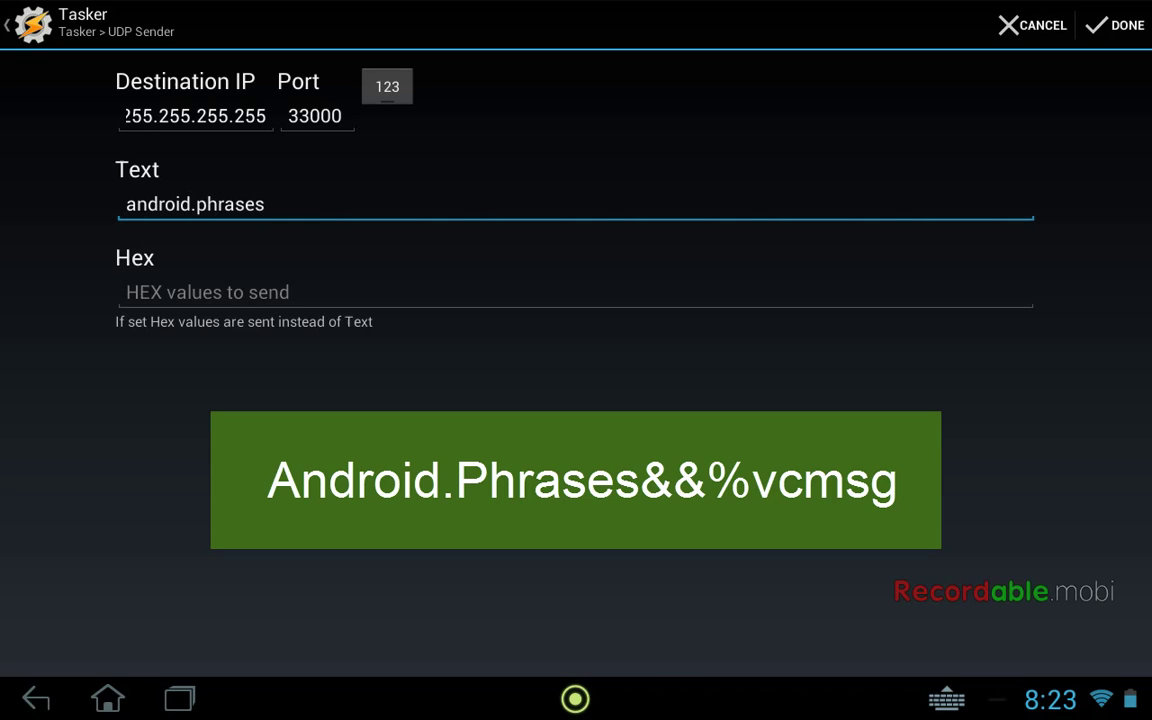
{"action": "type", "text": "&&"}
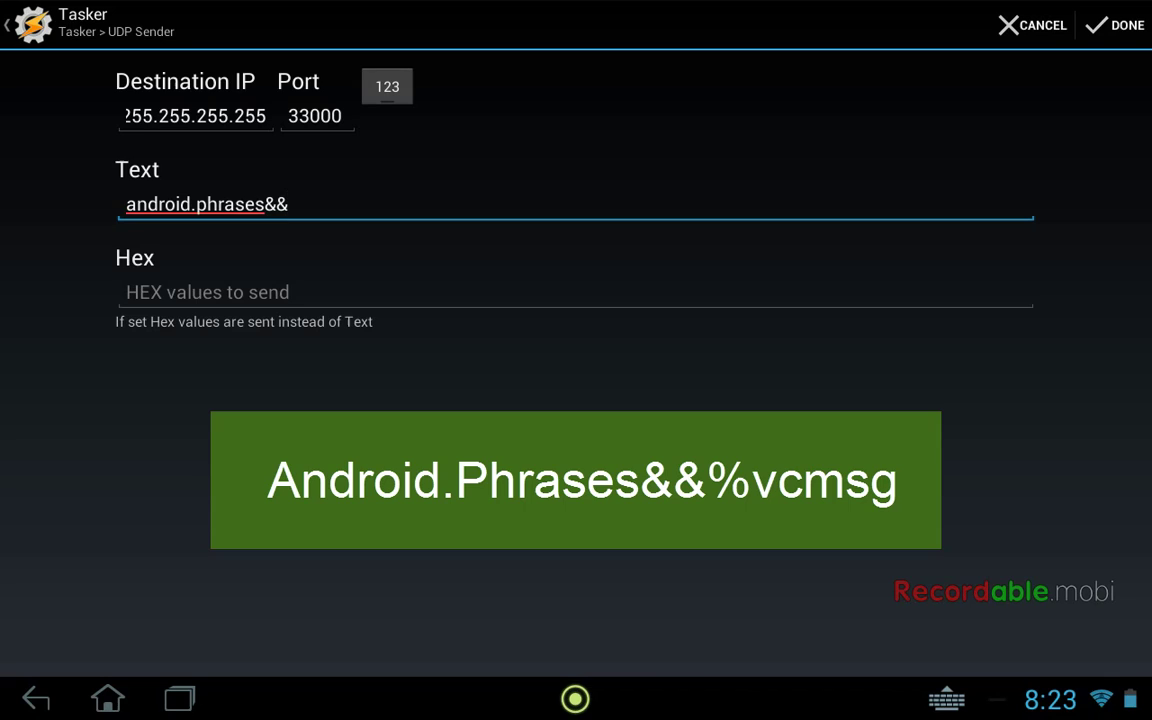
{"action": "type", "text": "v"}
{"action": "key", "text": "BackSpace"}
{"action": "type", "text": "%vcmsg"}
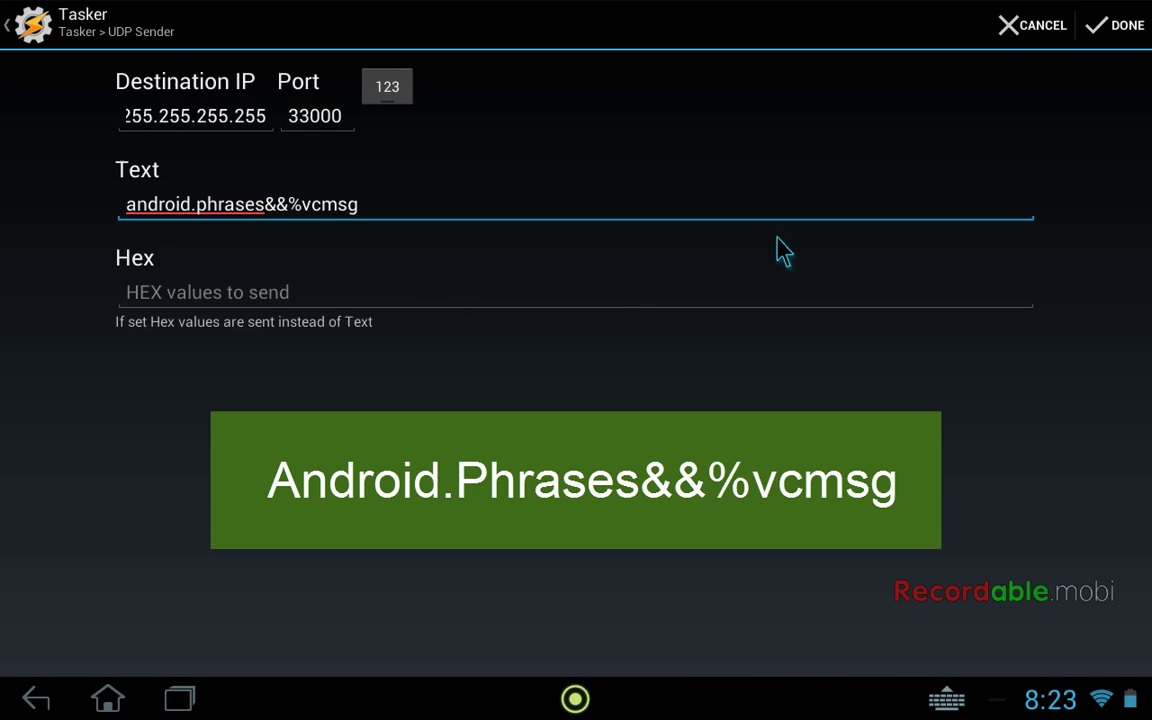
{"action": "left_click", "coordinate": [1131, 32]}
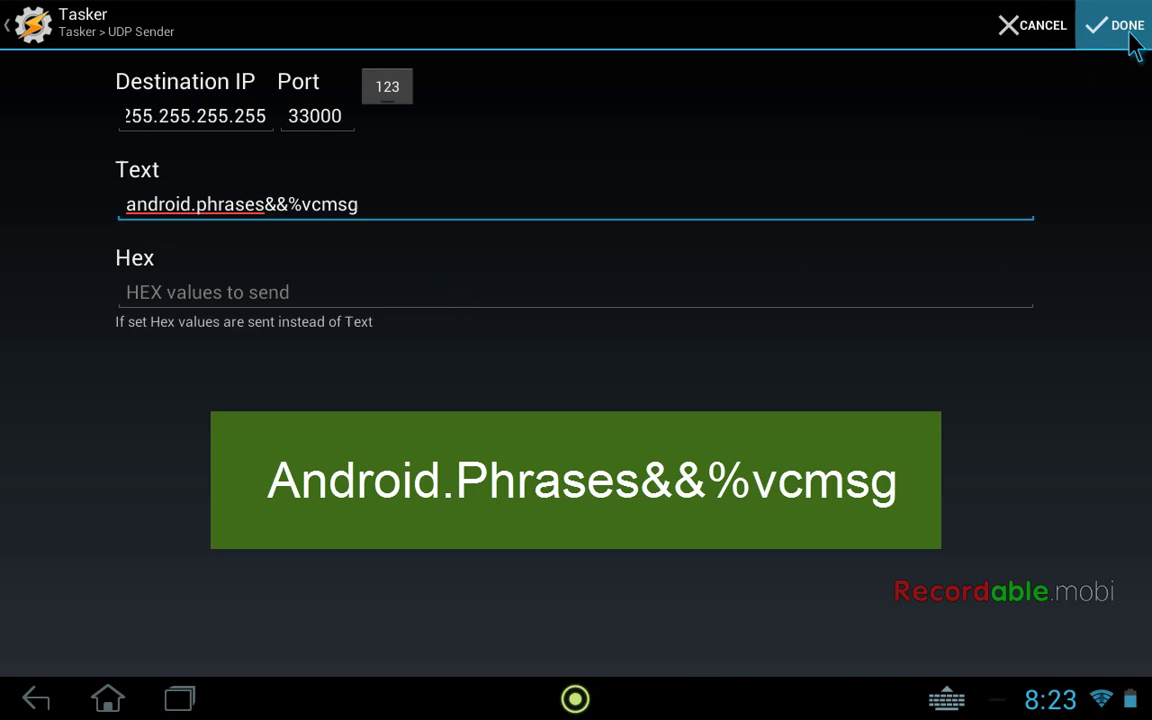